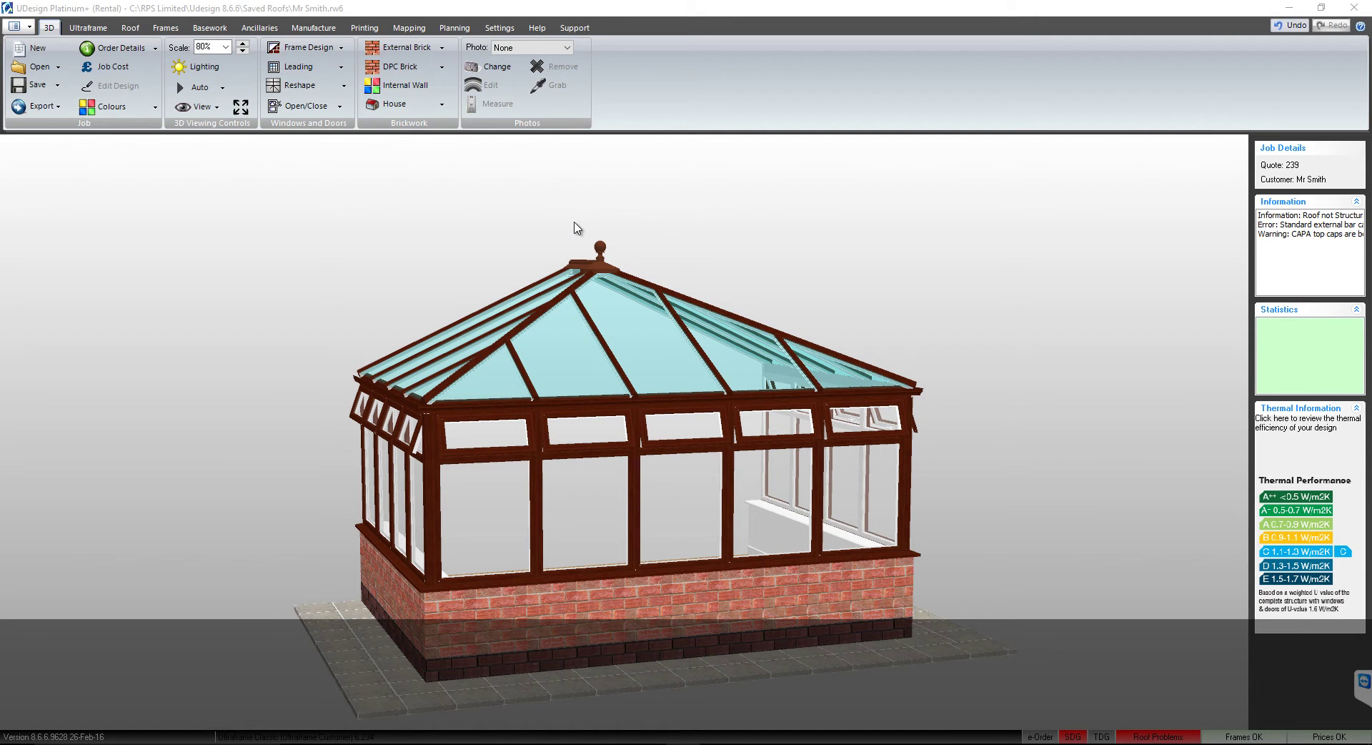
- View the gable-ended roof in 3D and pull the ridge end back to about 1600 mm from the house wall to form a hip
click(131, 28)
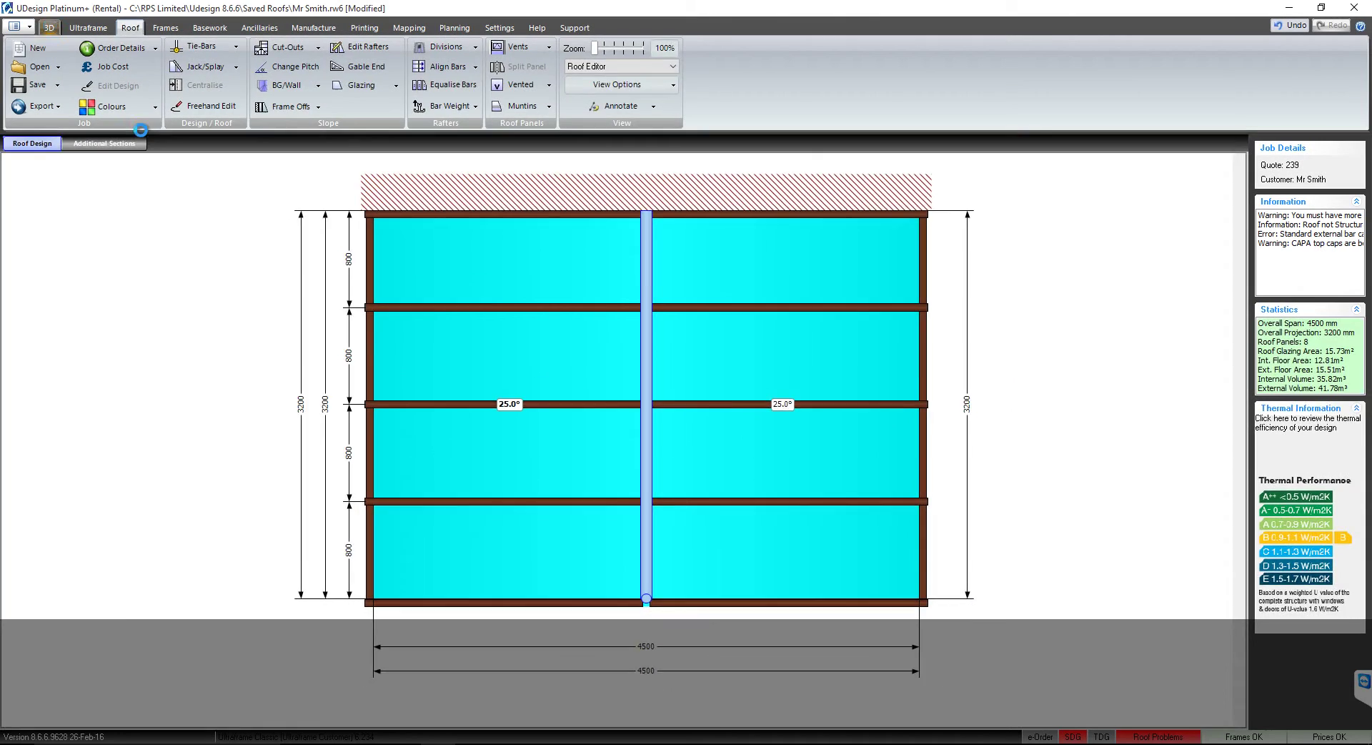
click(48, 27)
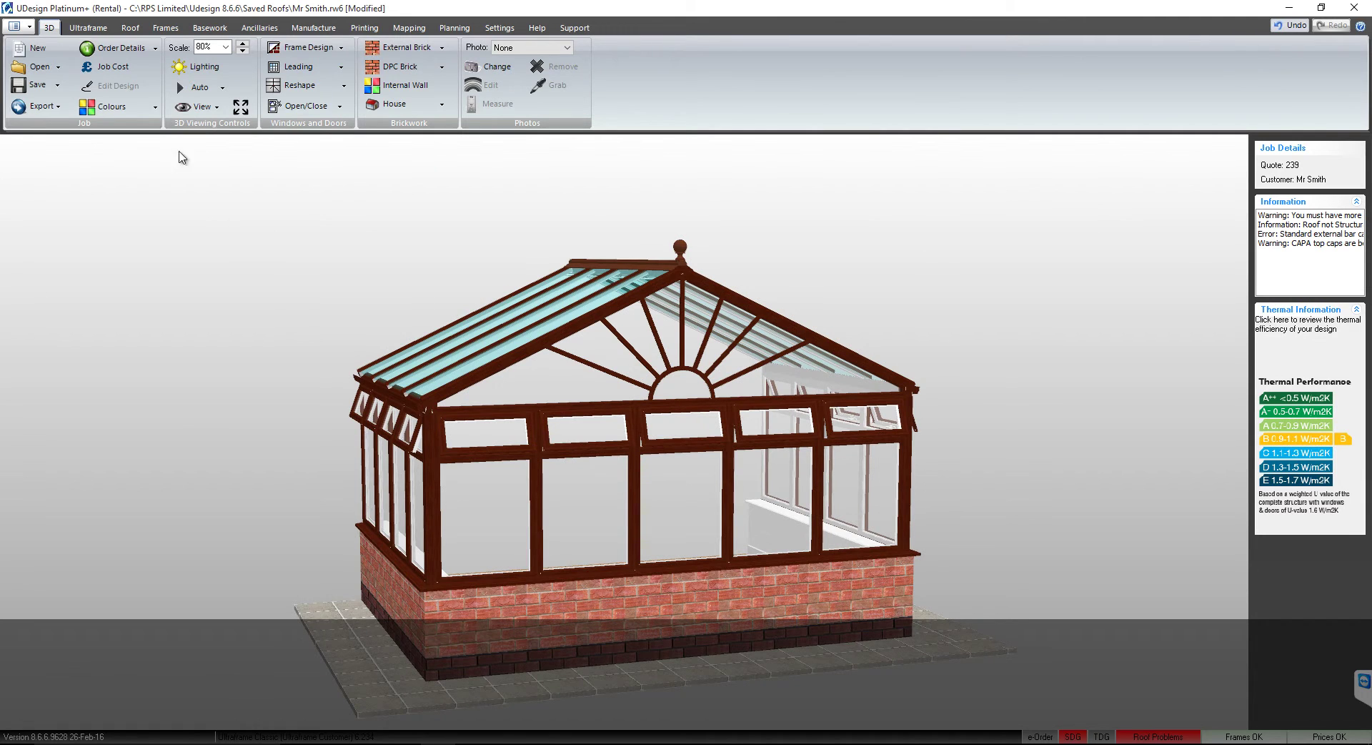
click(88, 27)
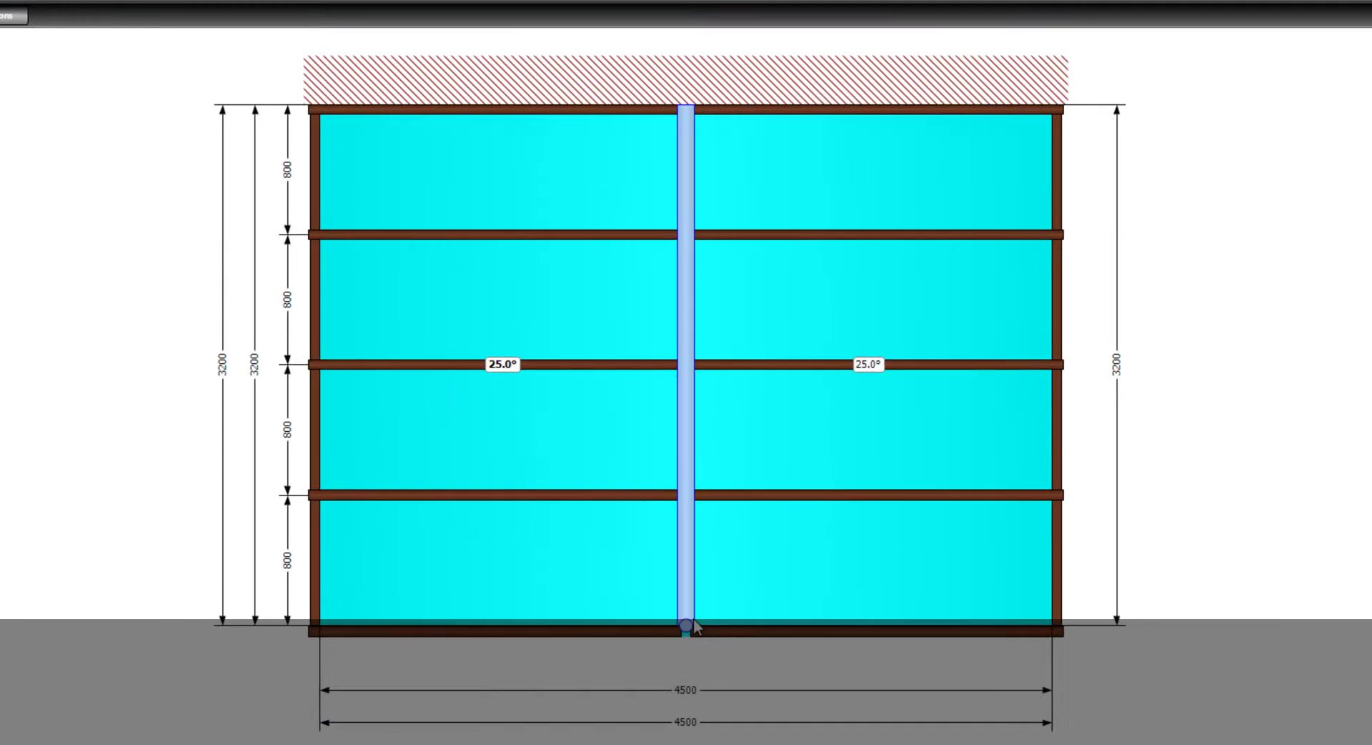
drag(695, 626, 716, 388)
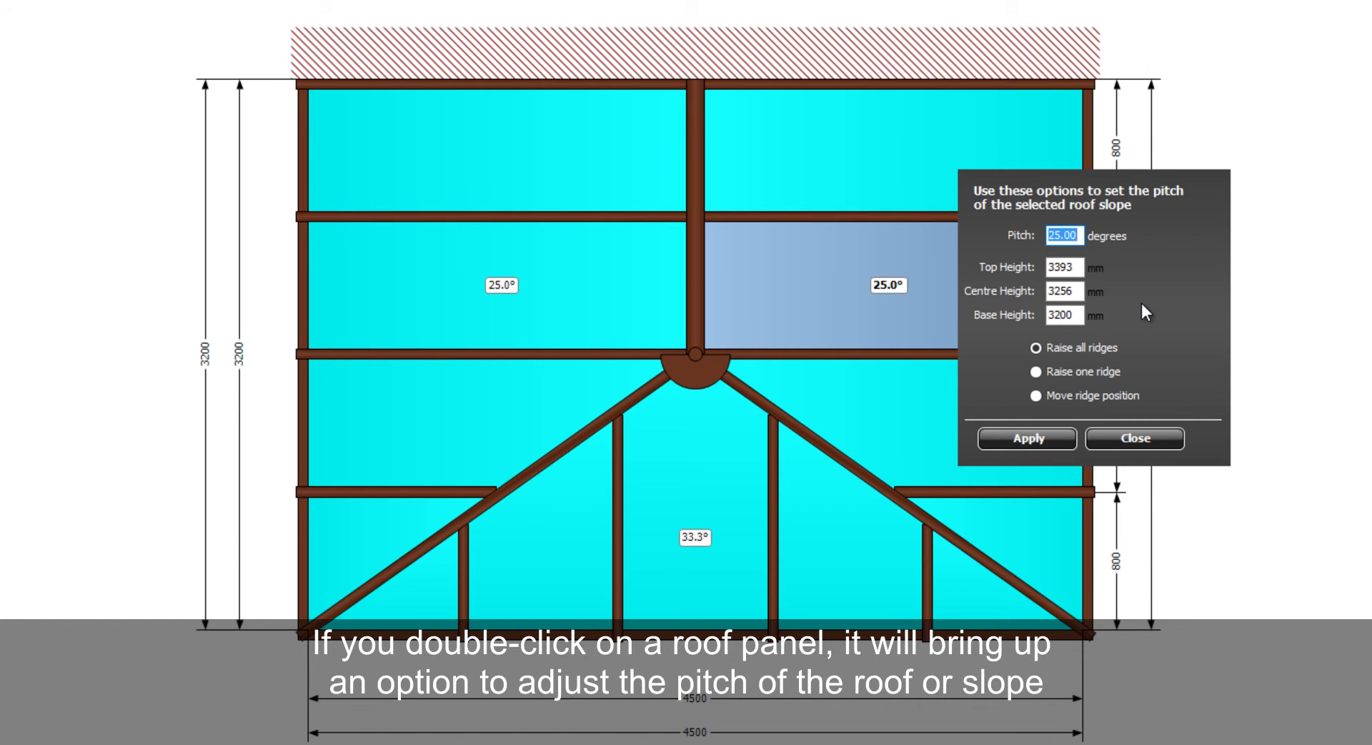
- Set the side slope's pitch to 30 degrees with all ridges raised and apply it
text(30)
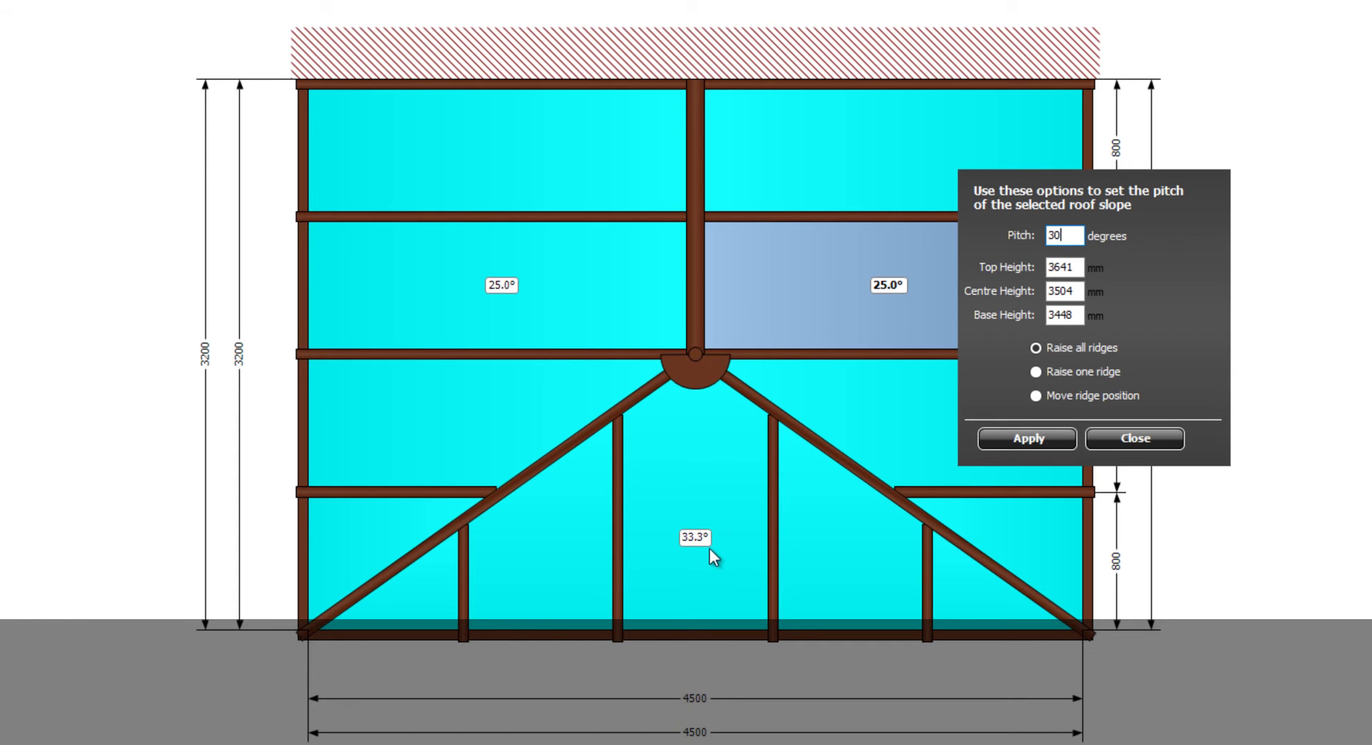
click(1057, 433)
click(1132, 438)
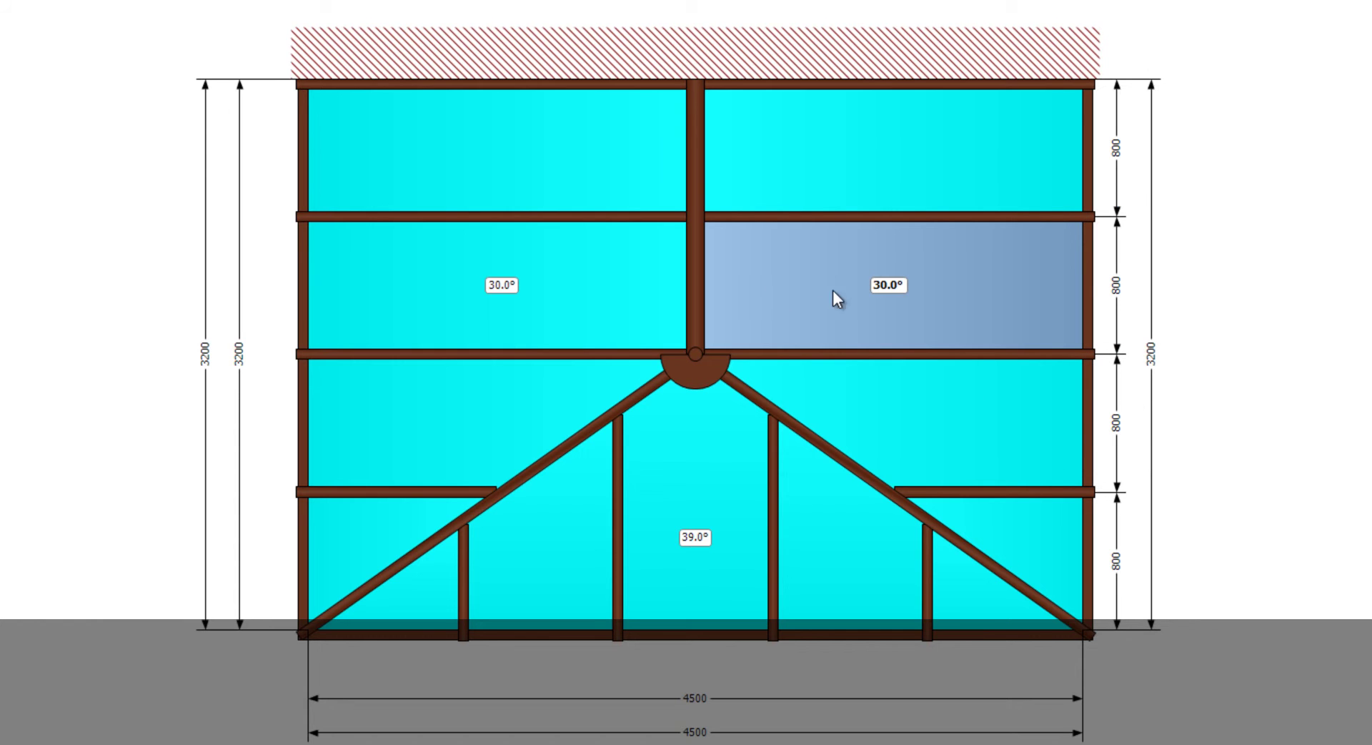
- Open the roof's overall projection dimension for editing and confirm it
click(1151, 166)
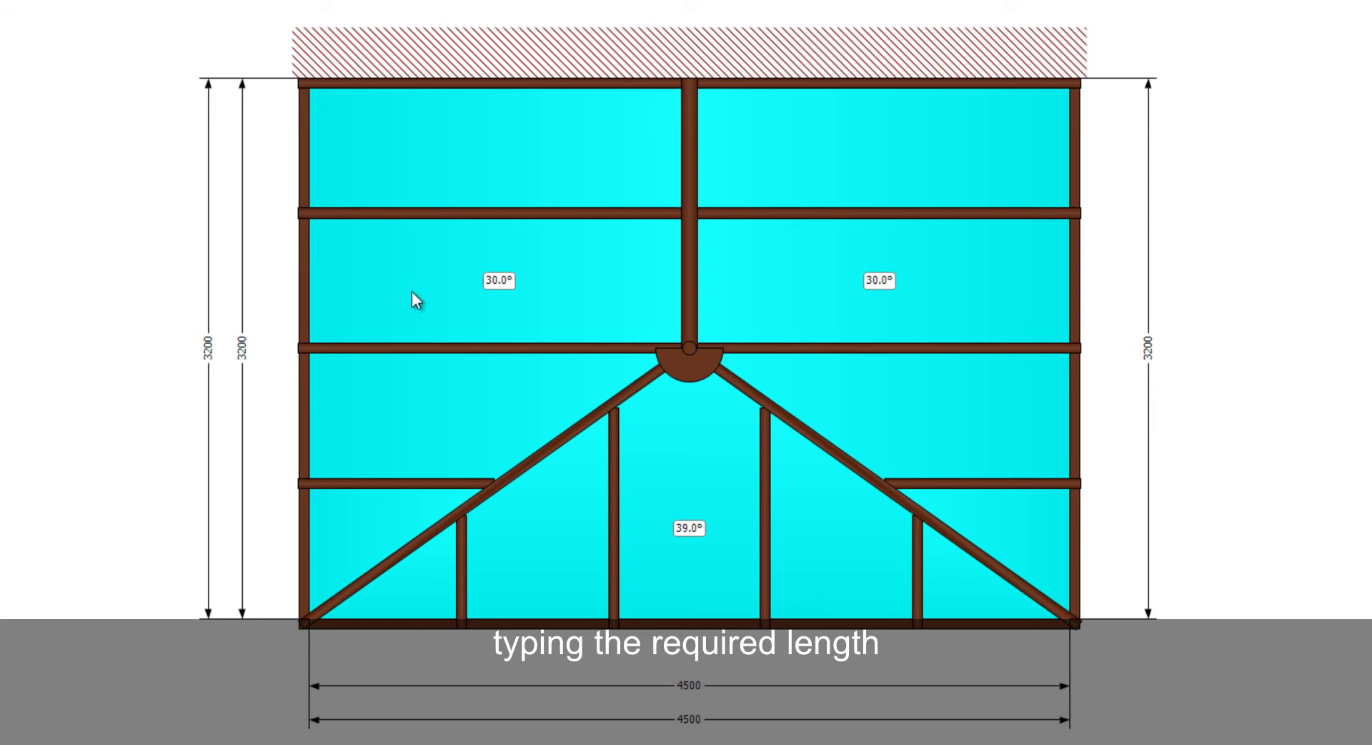
double_click(208, 349)
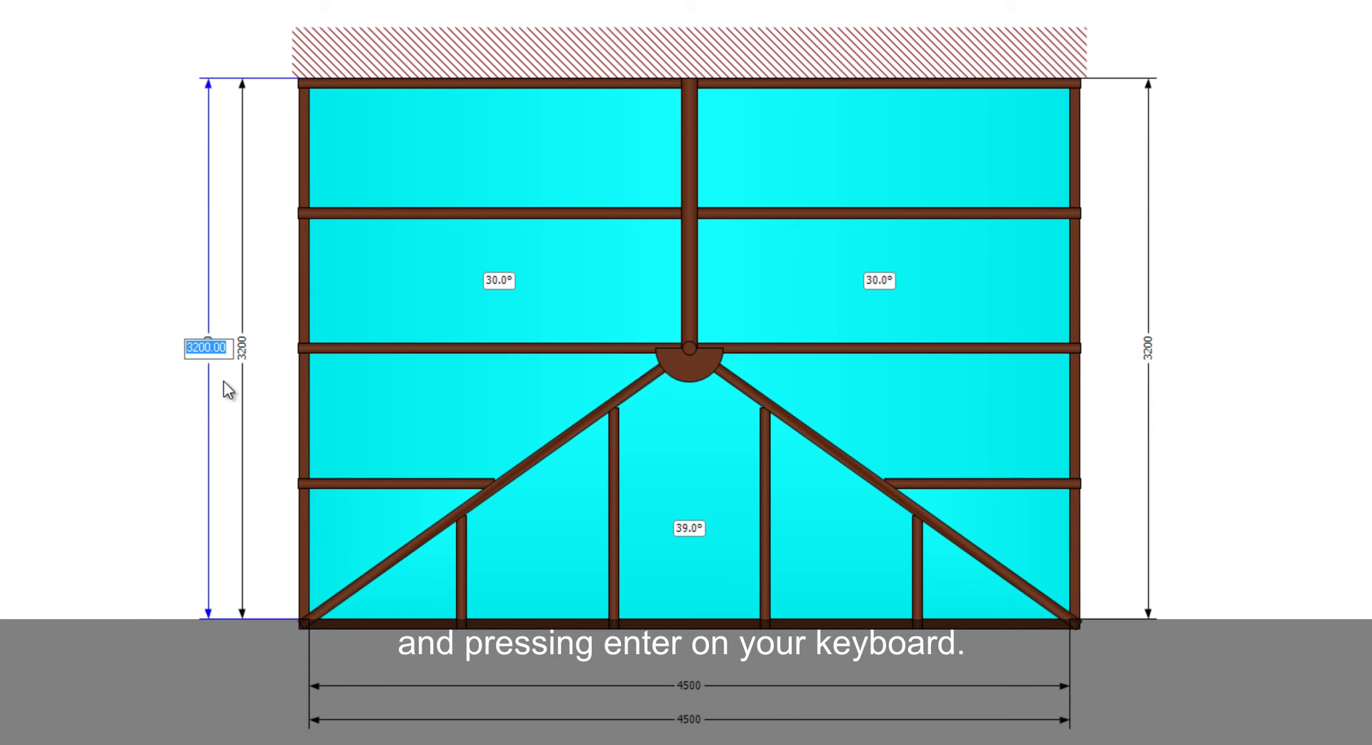
key(Return)
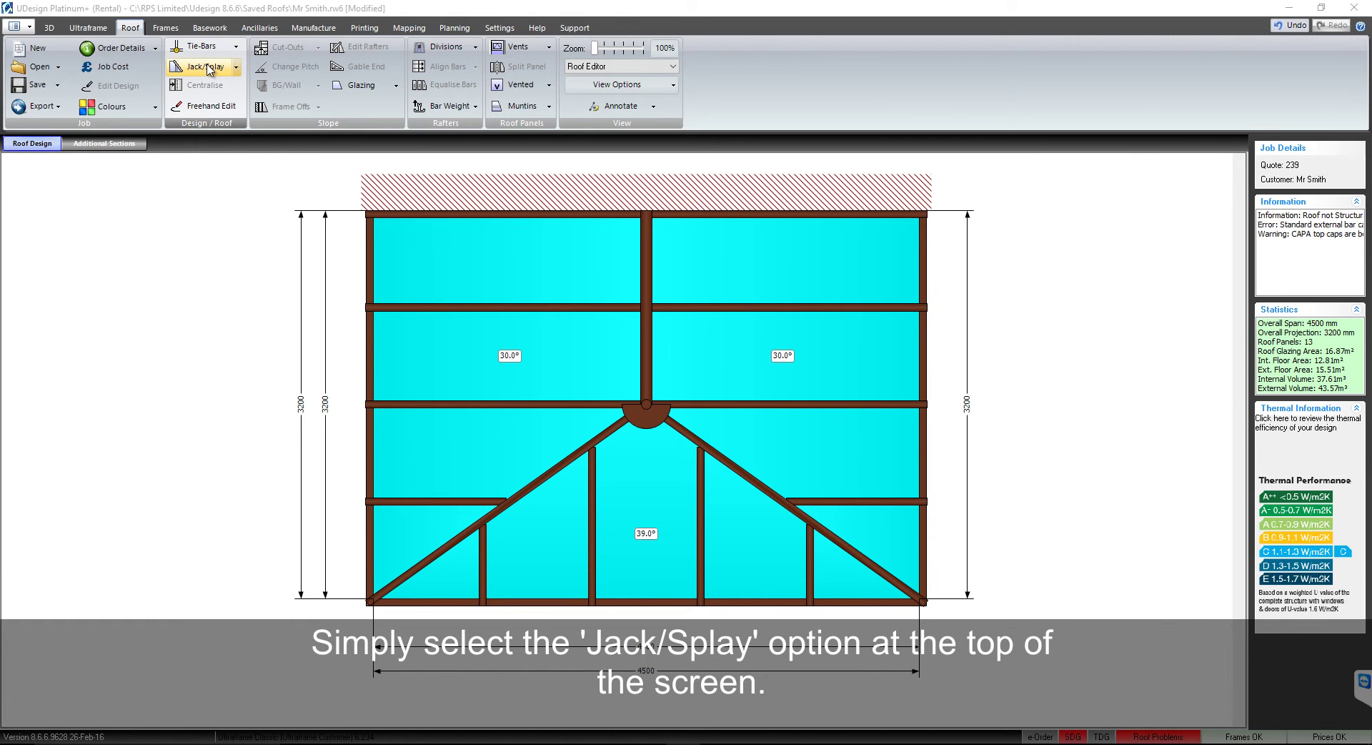
- Splay the front hip rafters and the front-most rafter of each side slope to the ridge end using Jack/Splay rapid apply
click(209, 69)
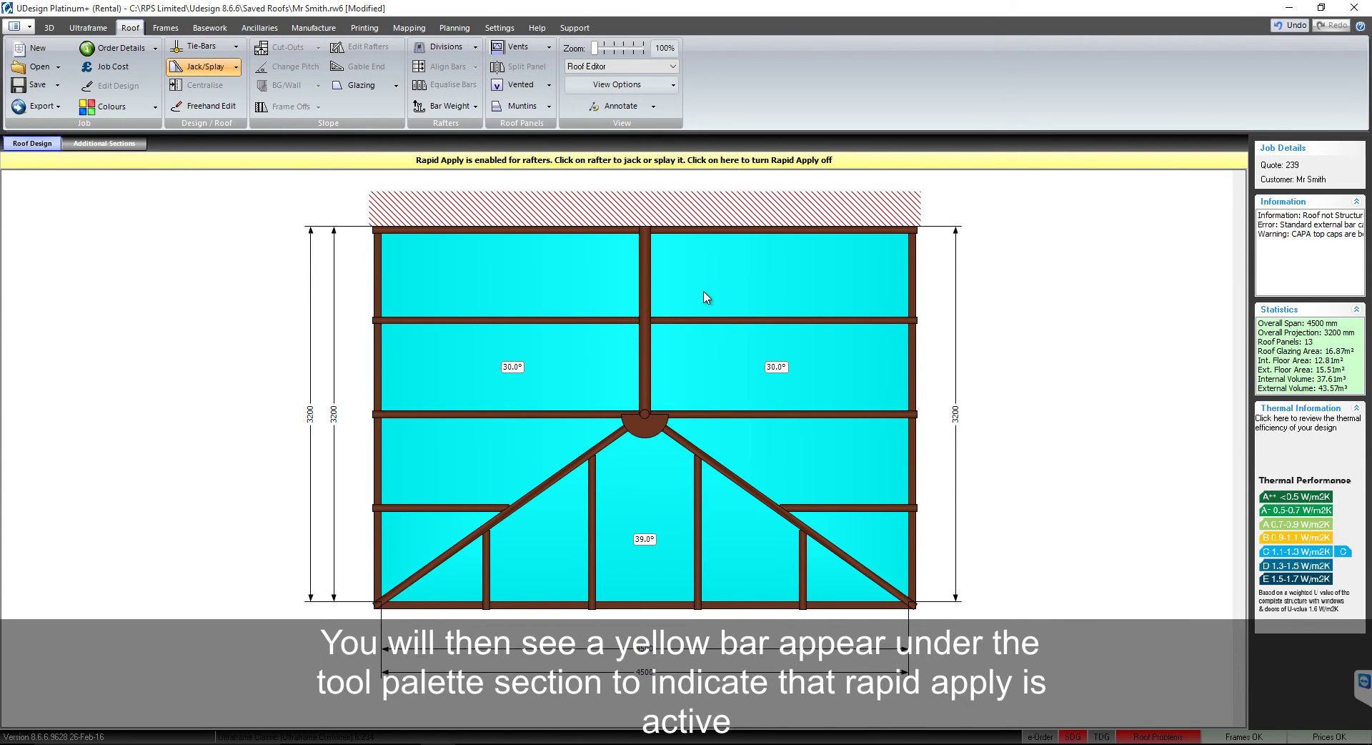
click(698, 463)
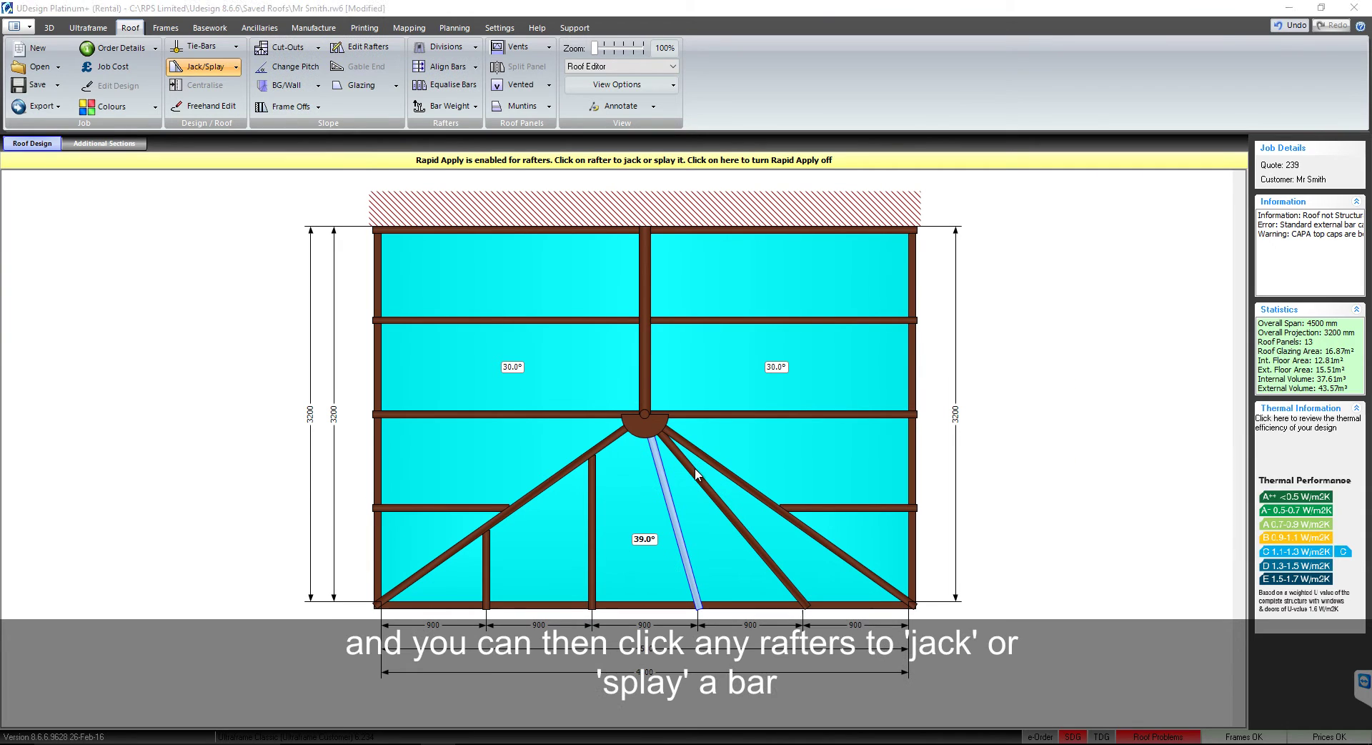
click(591, 489)
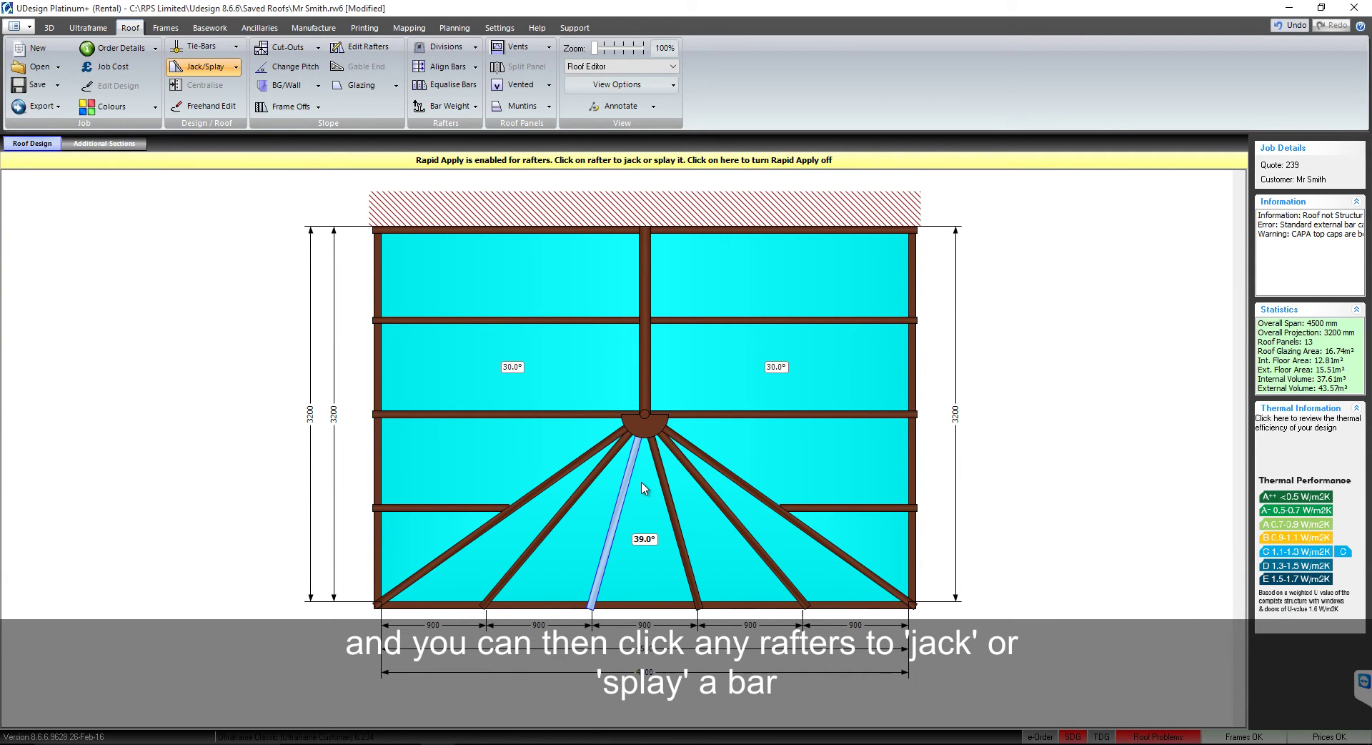
click(810, 509)
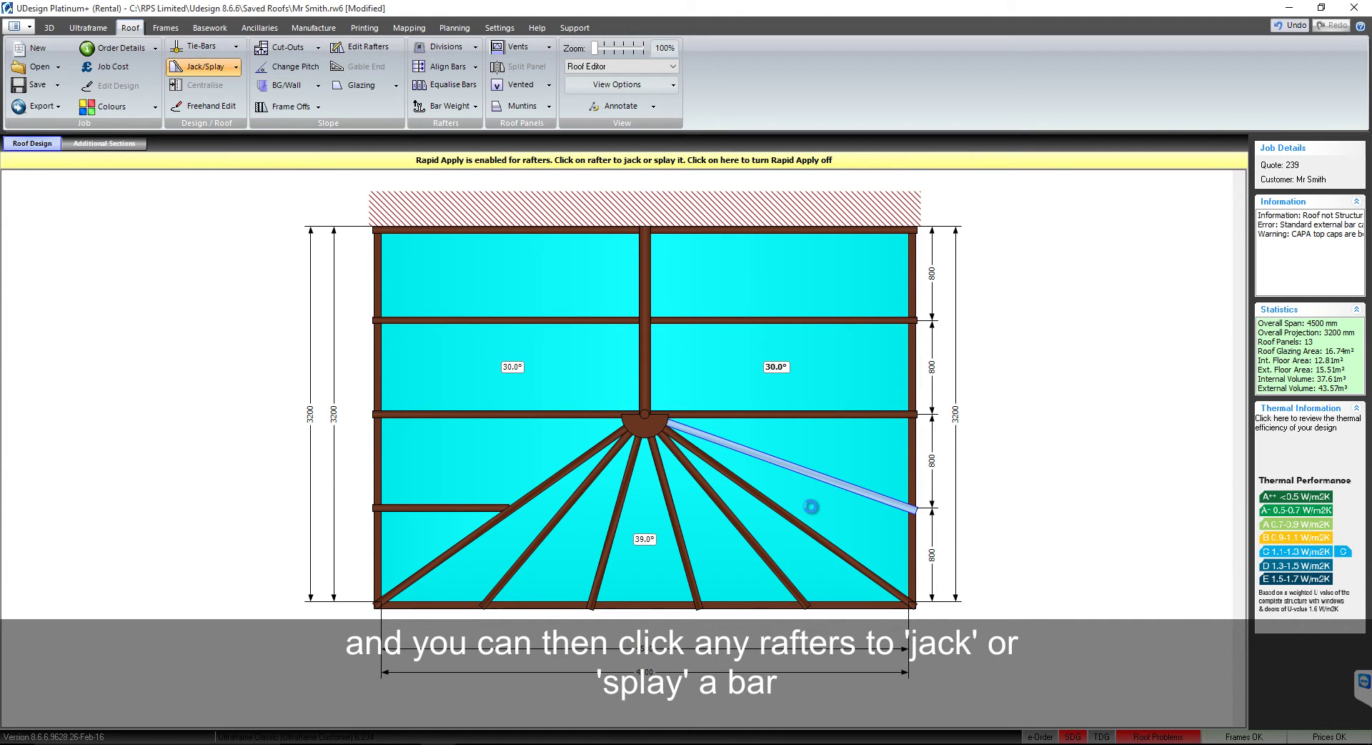
click(471, 506)
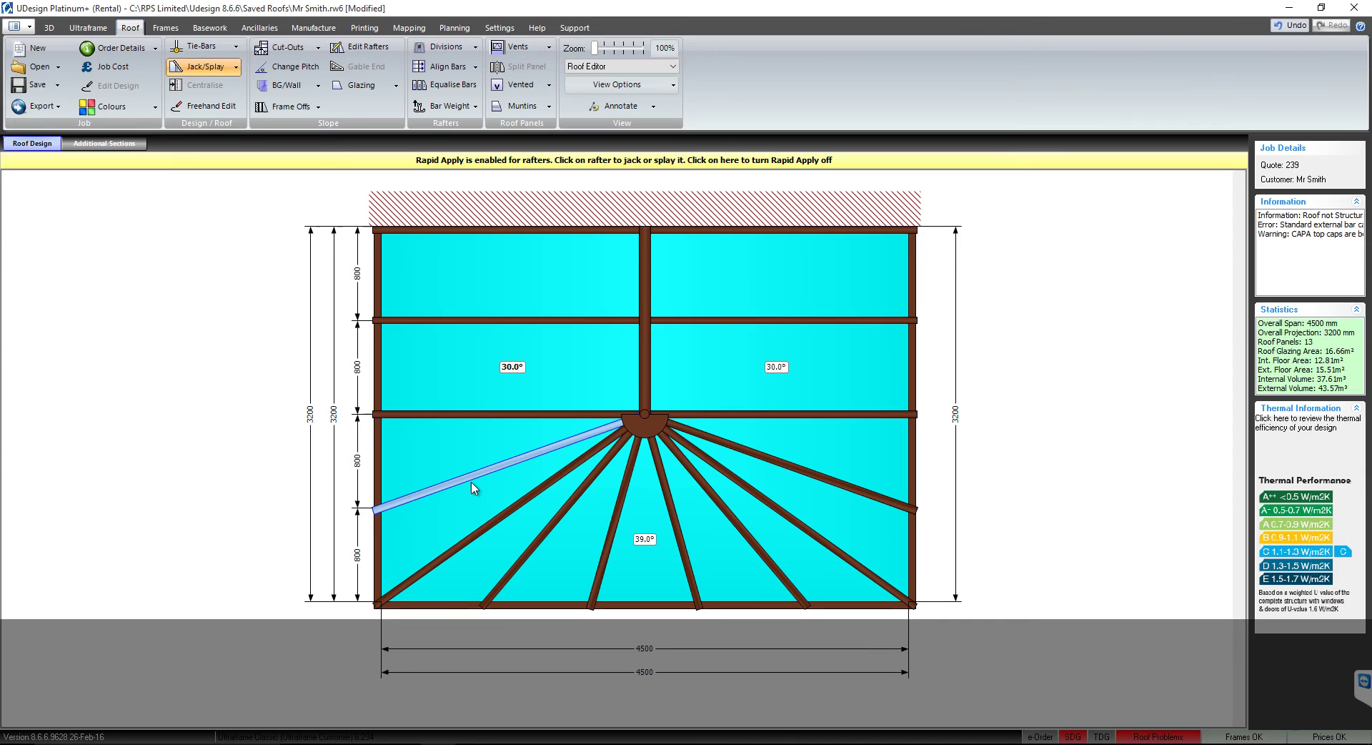
- Change the splayed rafters on the side and front slopes back to jack rafters and turn off rapid apply
click(472, 477)
click(781, 463)
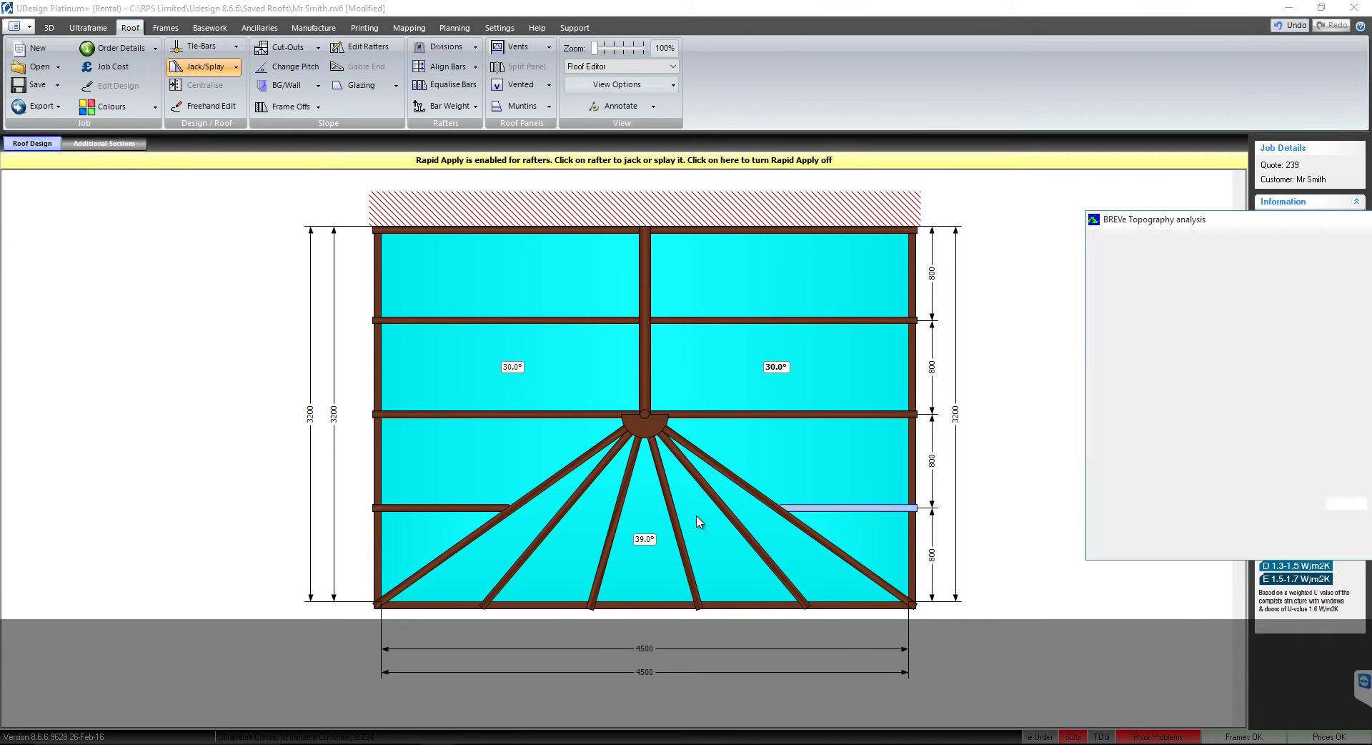
click(676, 528)
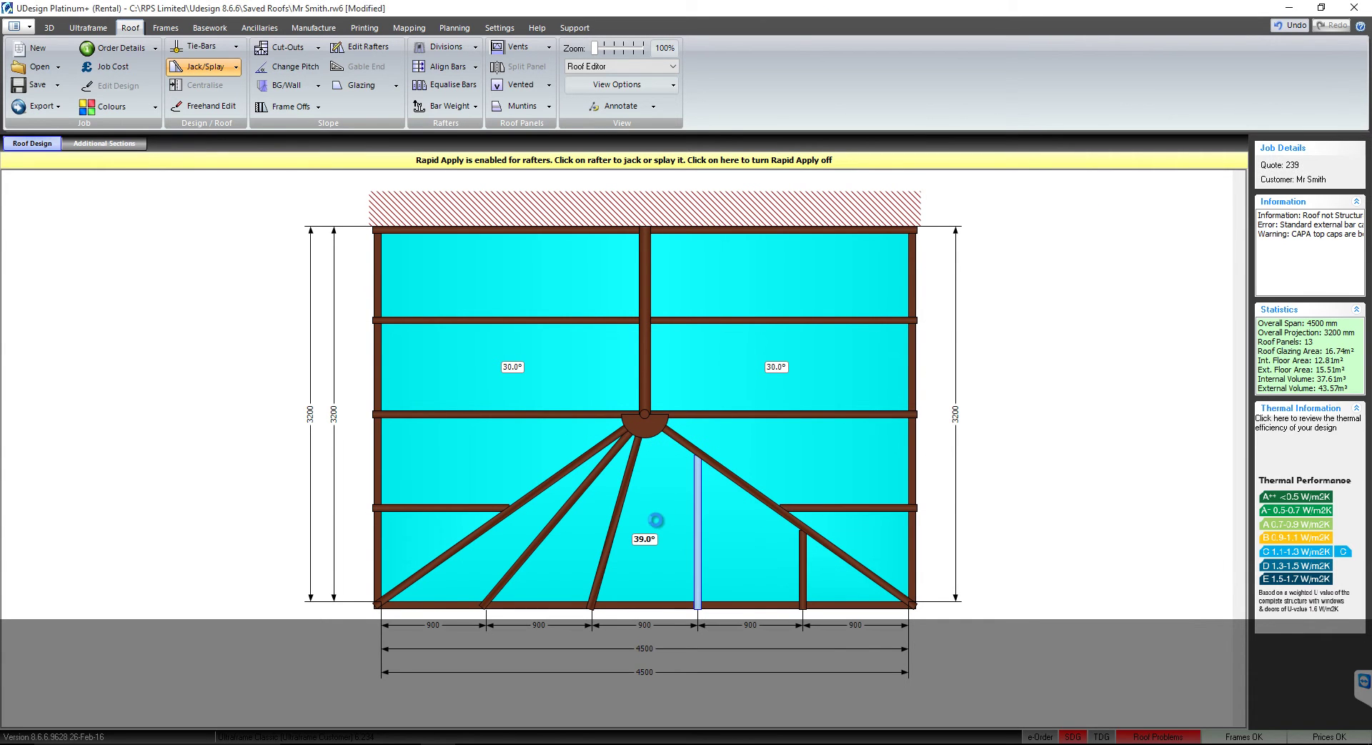
click(558, 516)
click(564, 517)
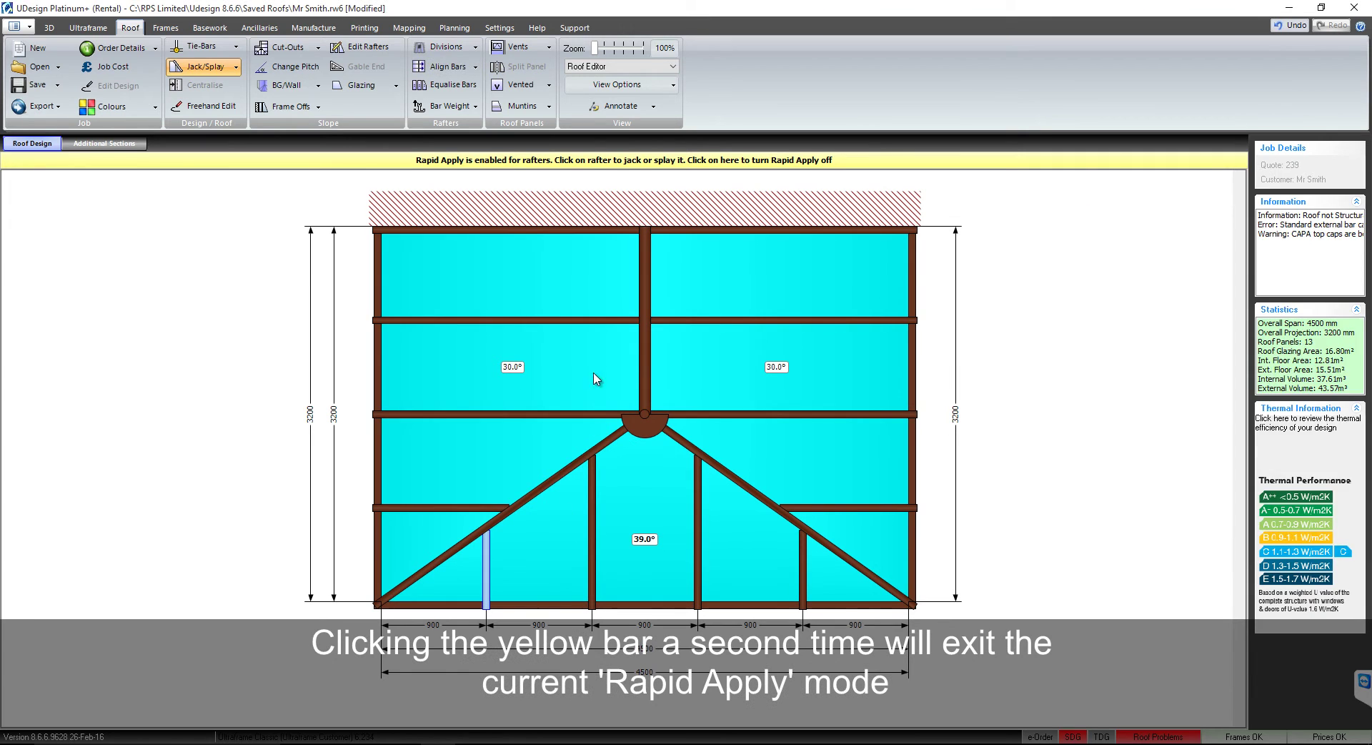
click(649, 162)
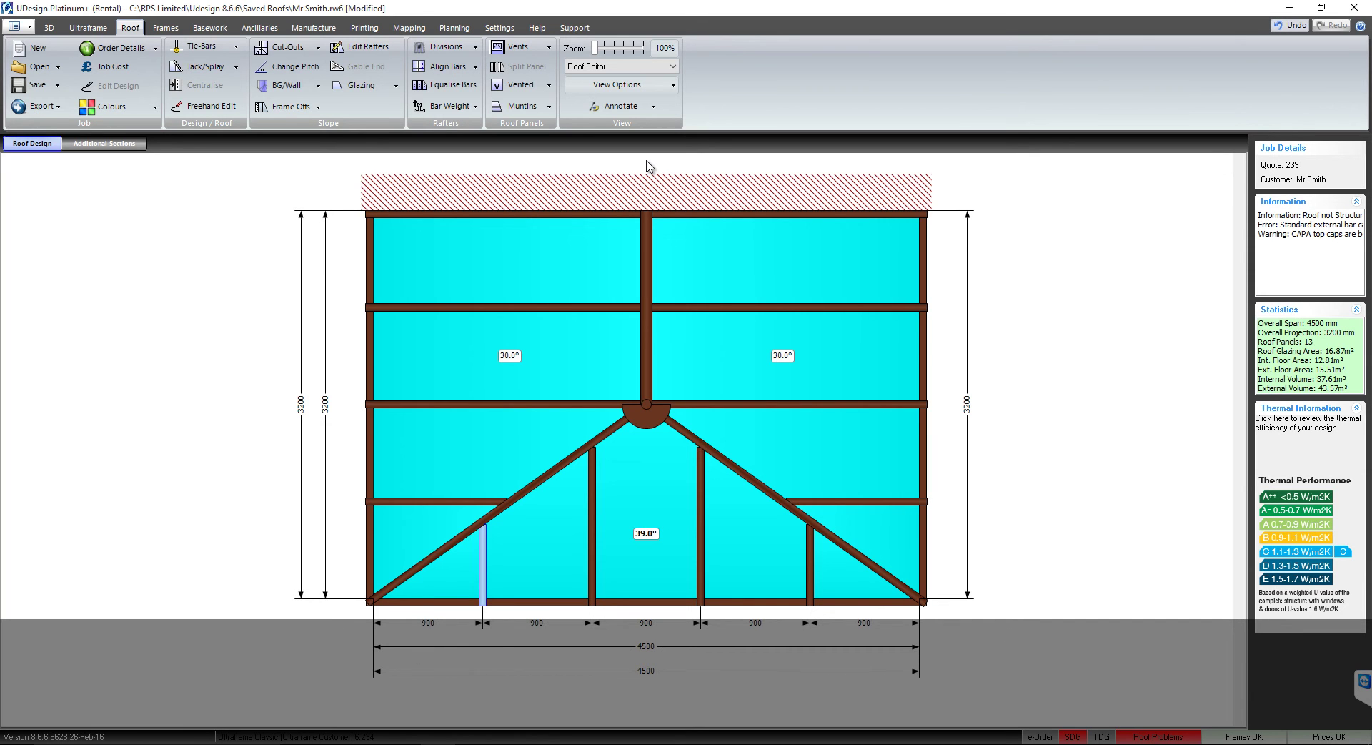
- Enable rapid apply for Divisions and add one rafter division to both side slopes and the front hip slope
click(702, 473)
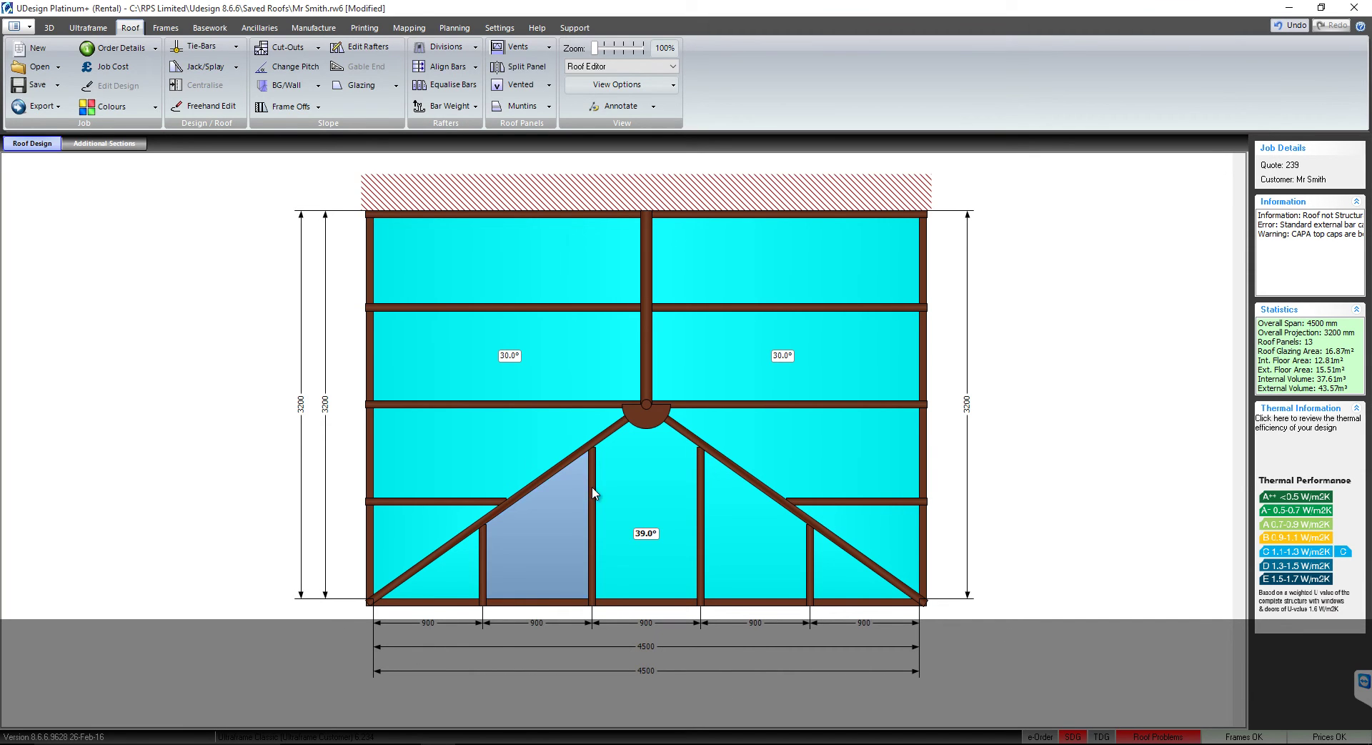
click(579, 186)
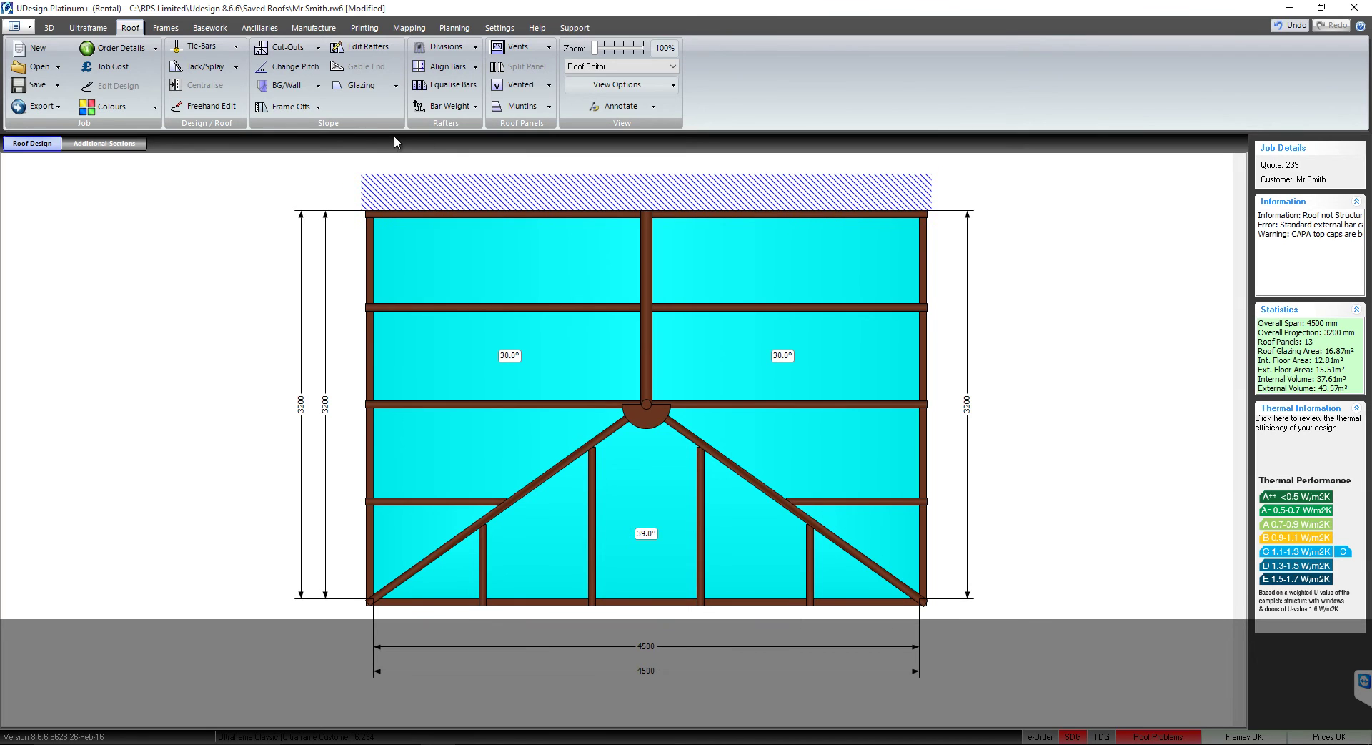
click(448, 47)
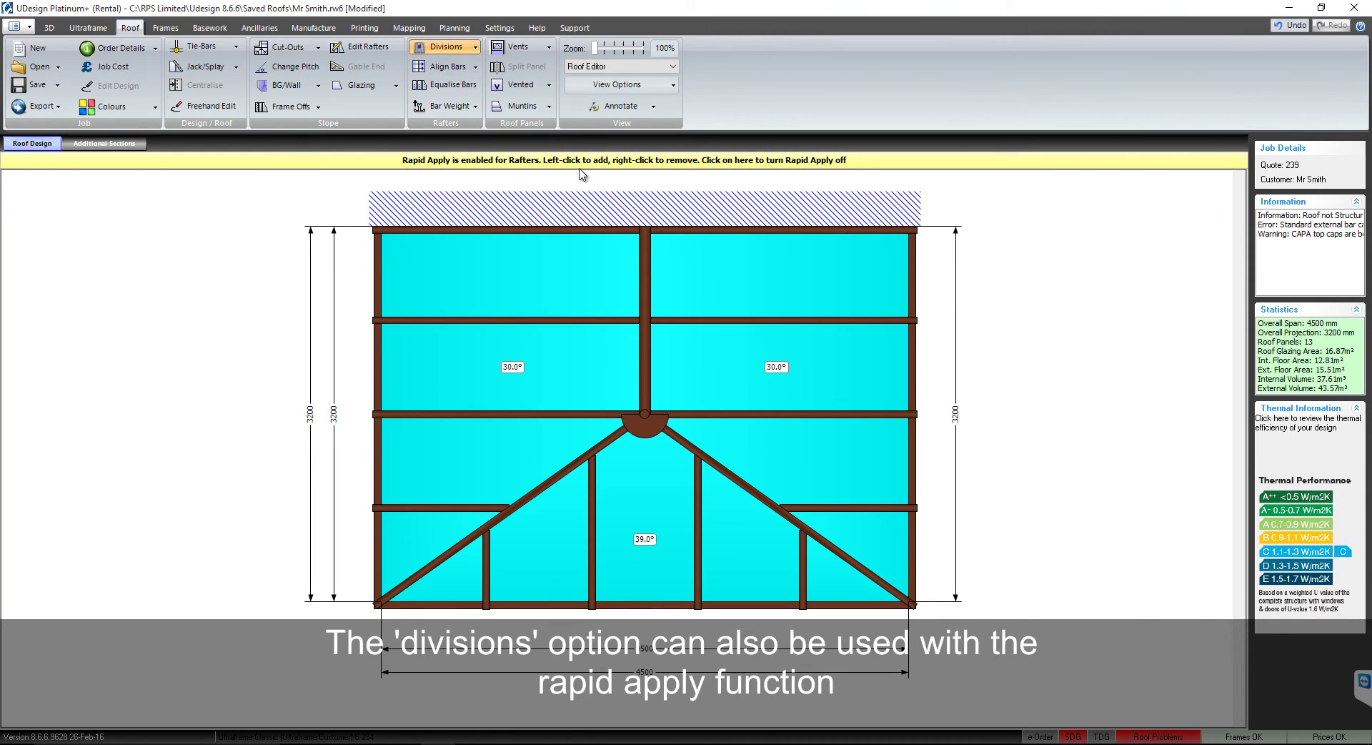
click(723, 312)
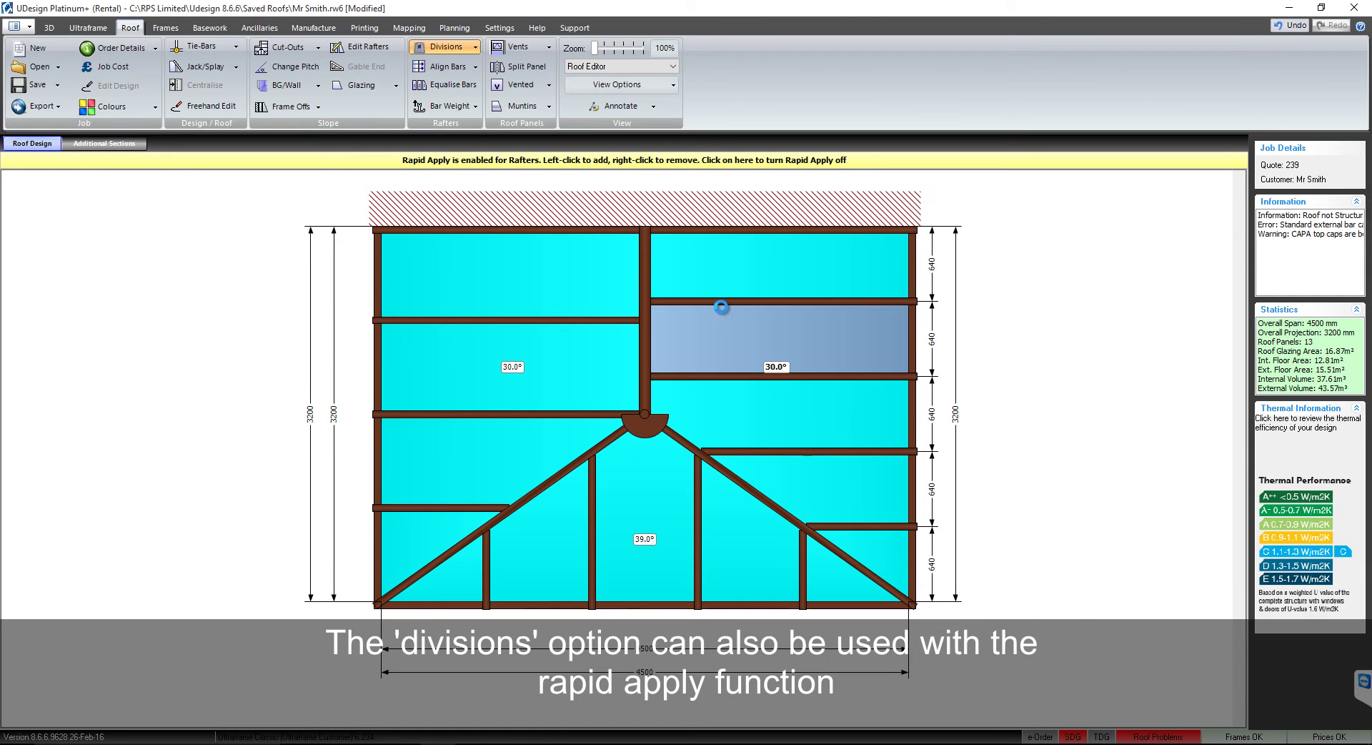
click(602, 343)
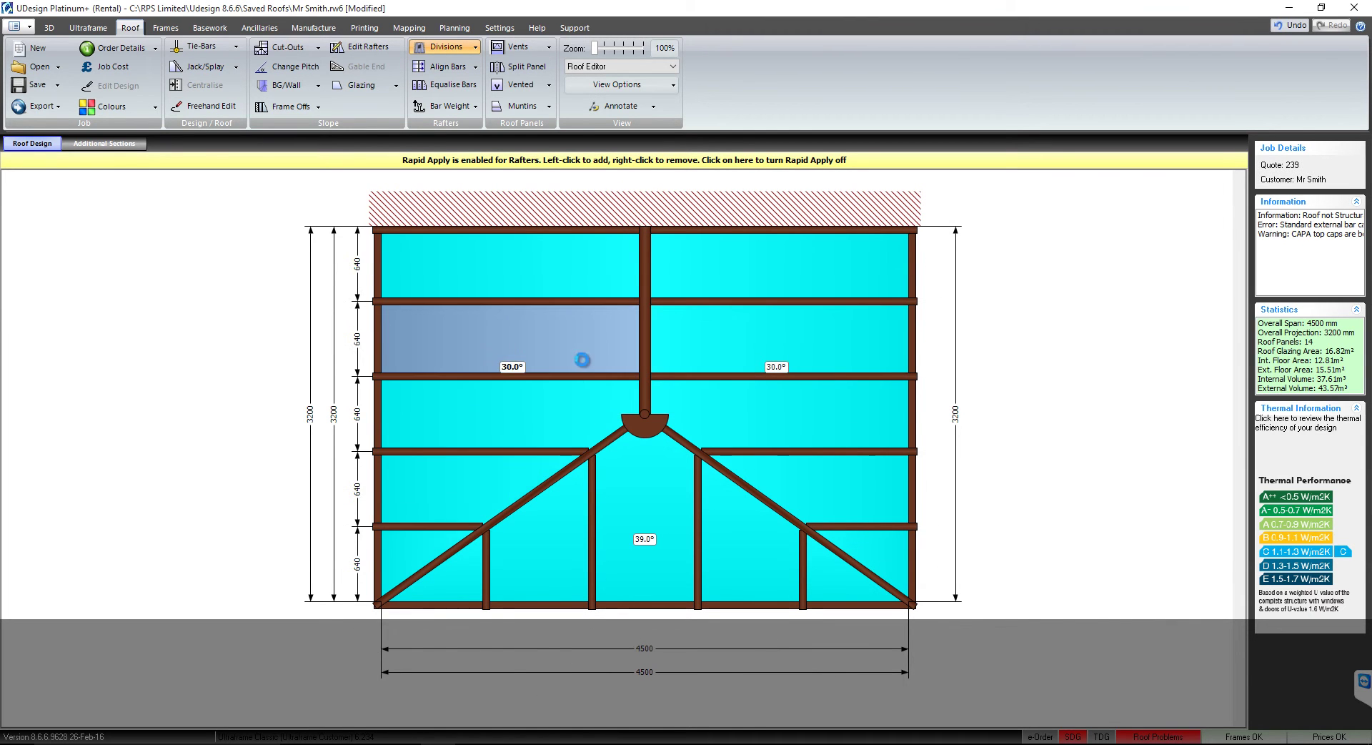
click(628, 476)
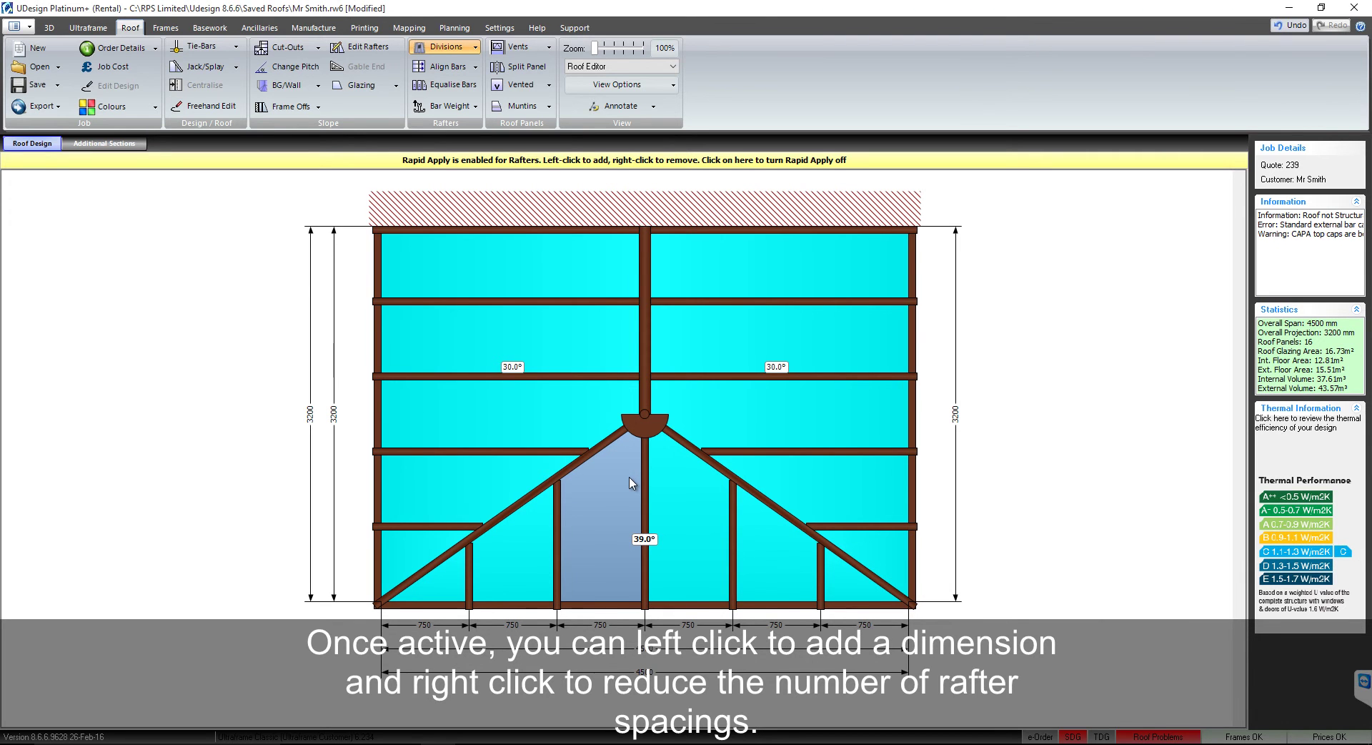
- Remove one rafter division from the front hip slope and both side slopes, and turn off rapid apply
right_click(631, 483)
right_click(734, 350)
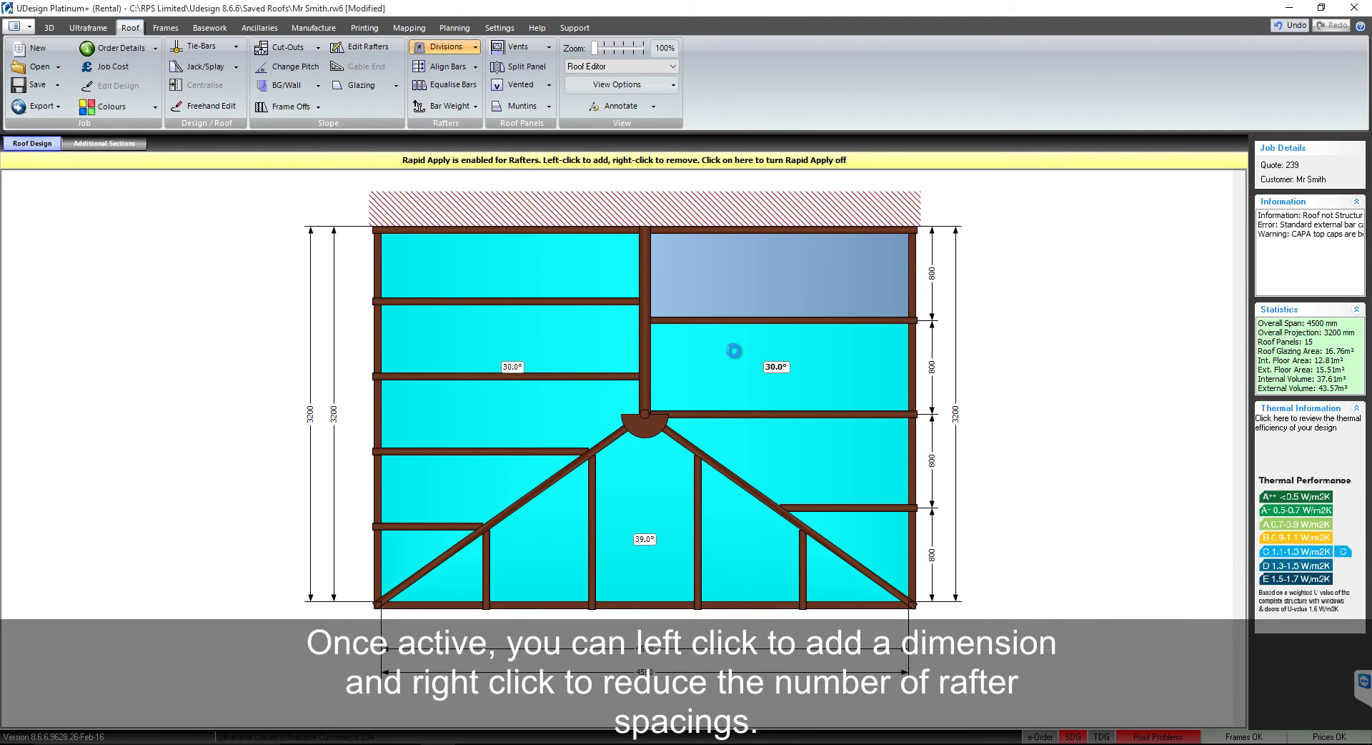
right_click(469, 362)
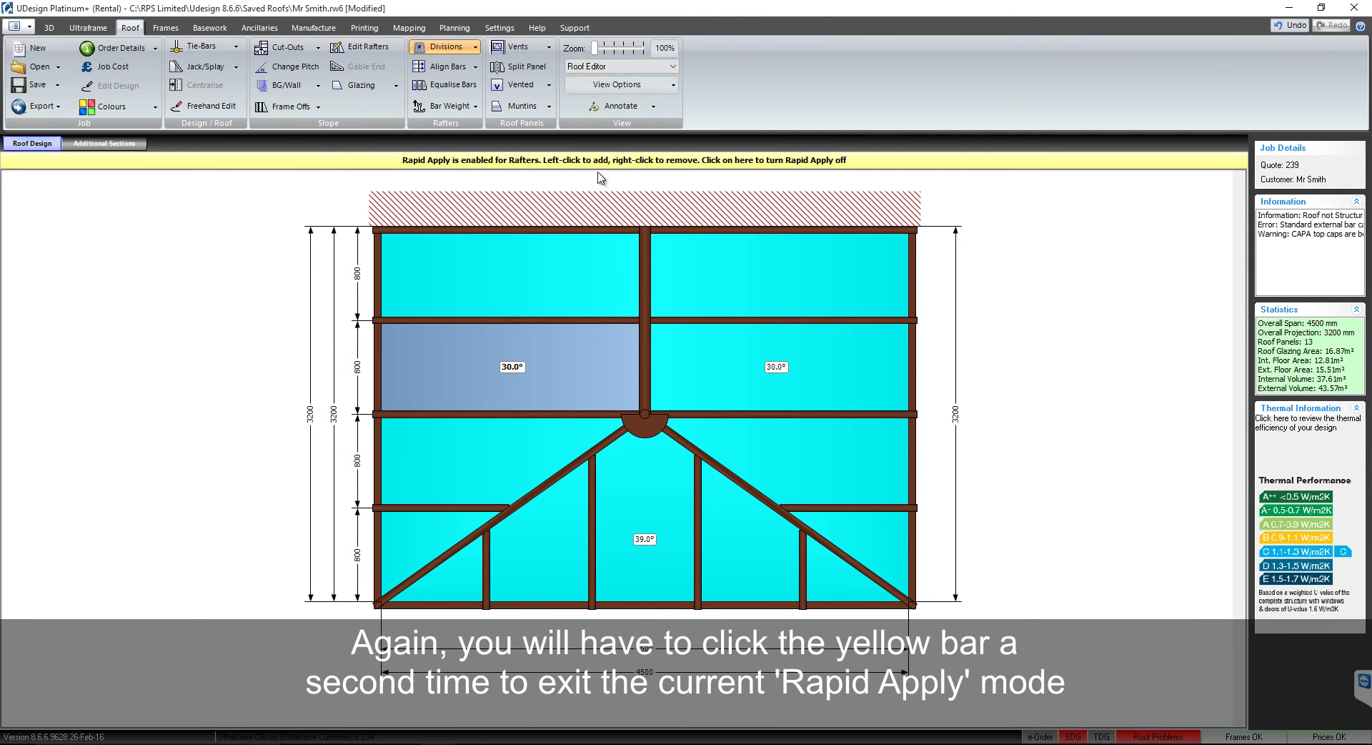
click(680, 166)
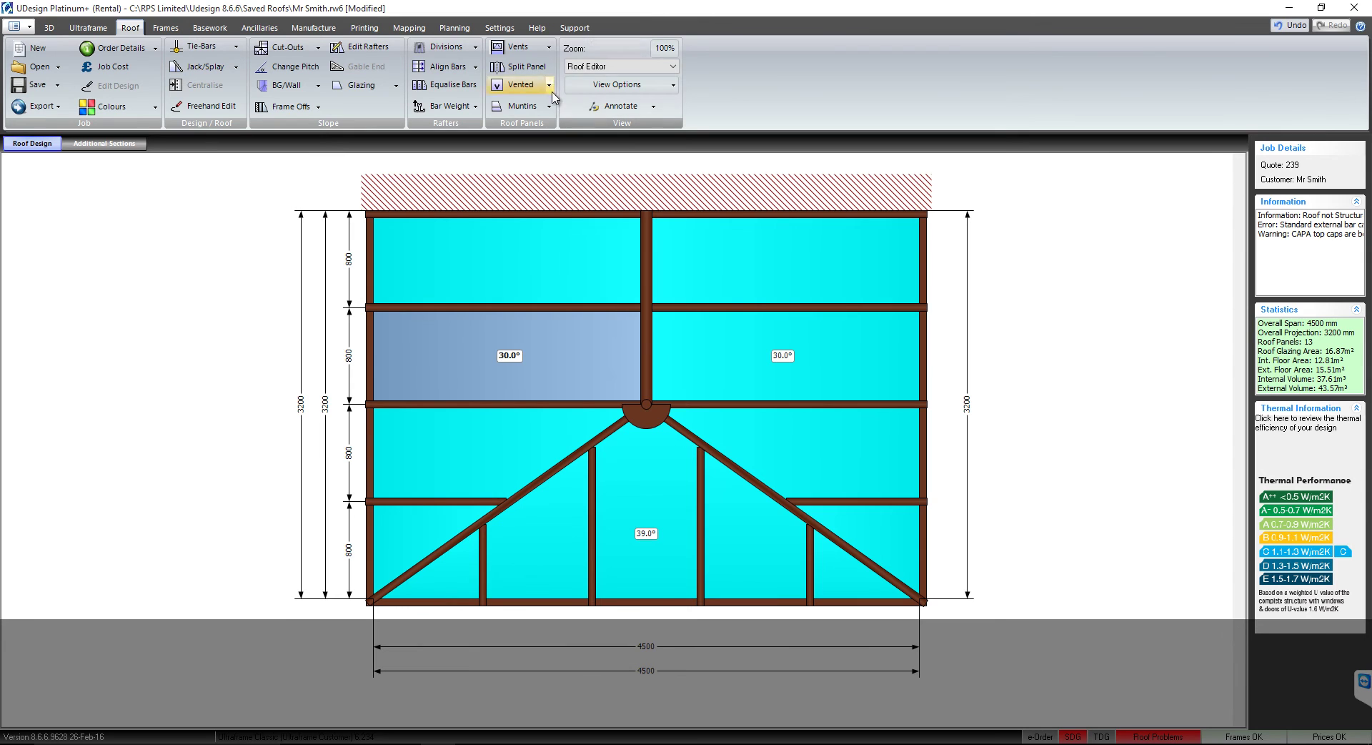
- Add a roof vent to the second panel from the house wall on each side slope, and turn off rapid apply
click(512, 49)
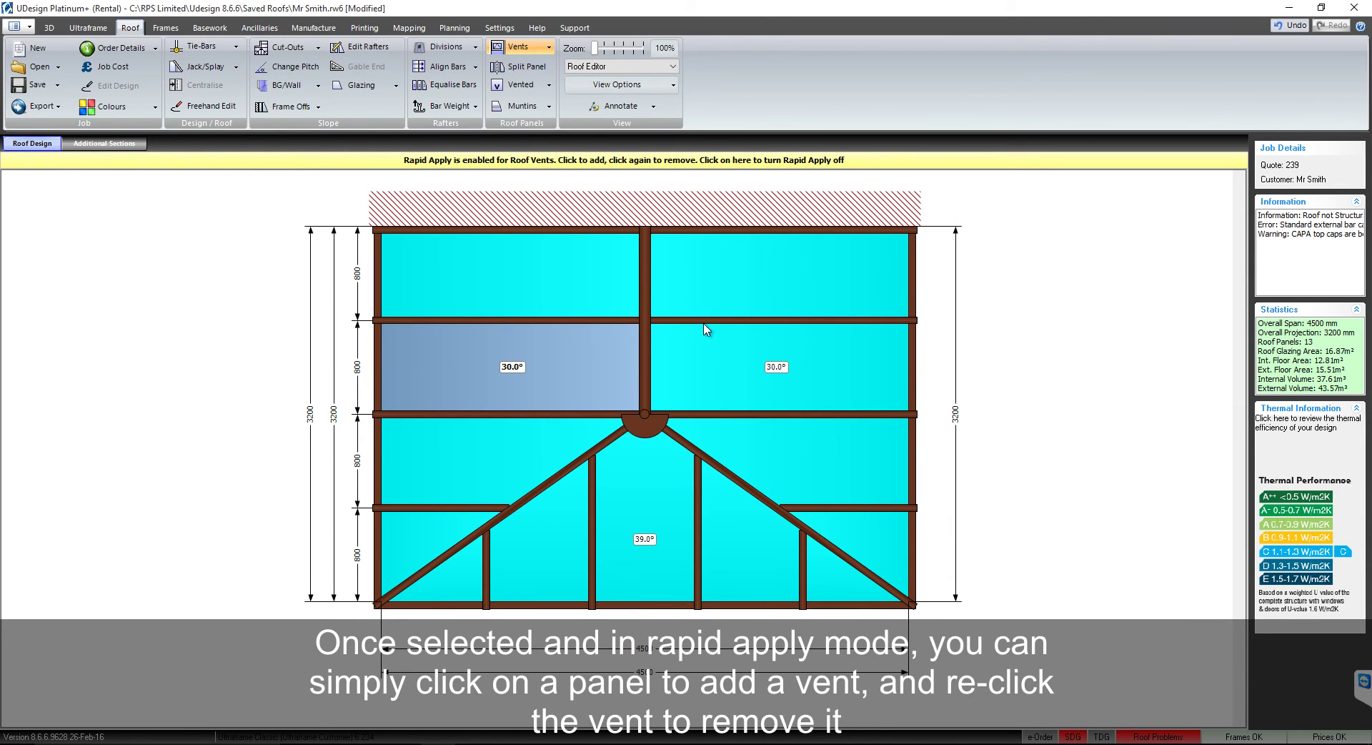
click(707, 350)
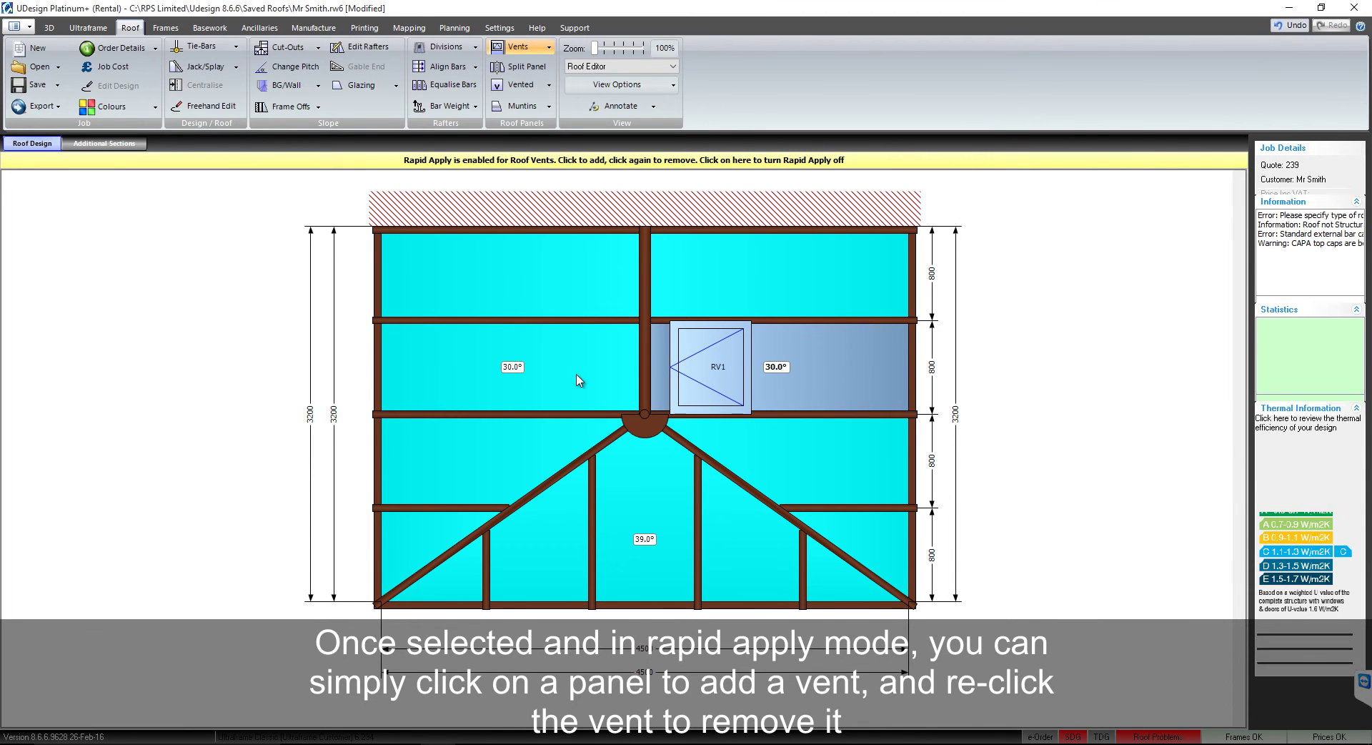
click(530, 368)
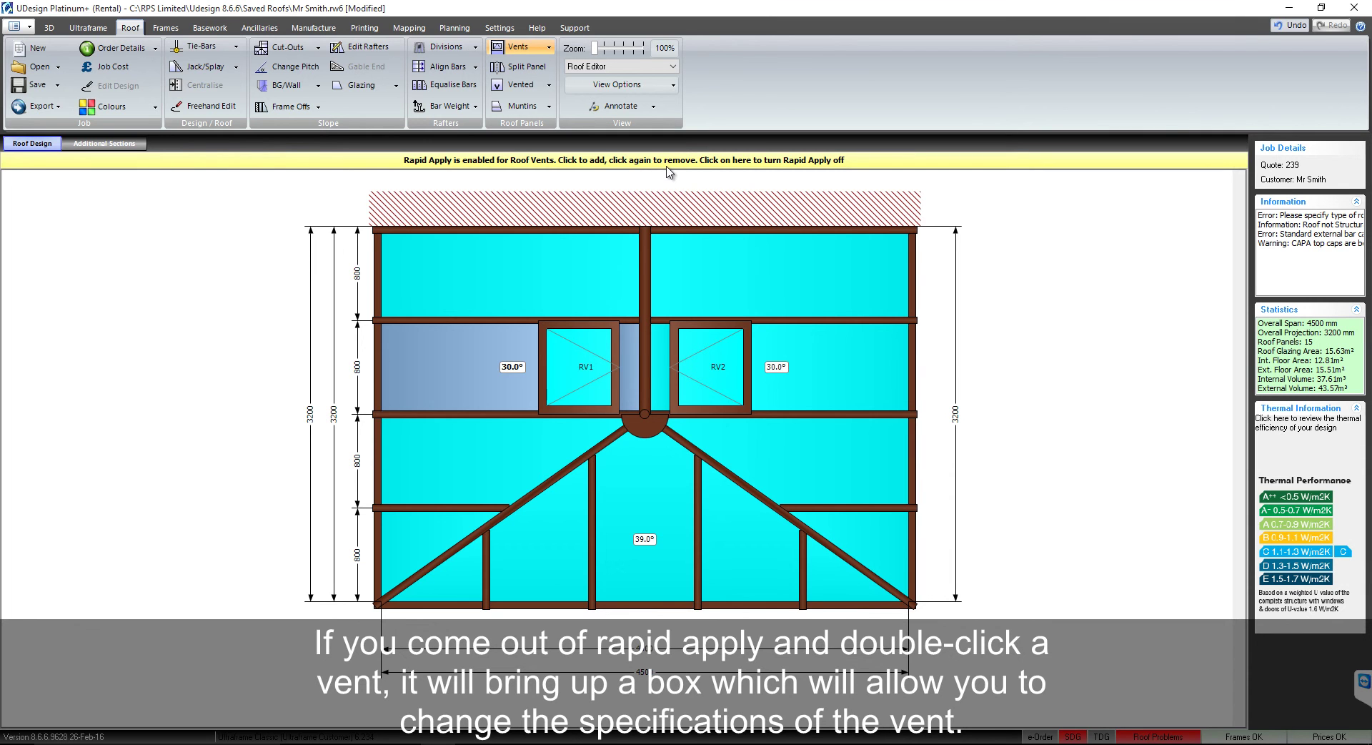
click(667, 167)
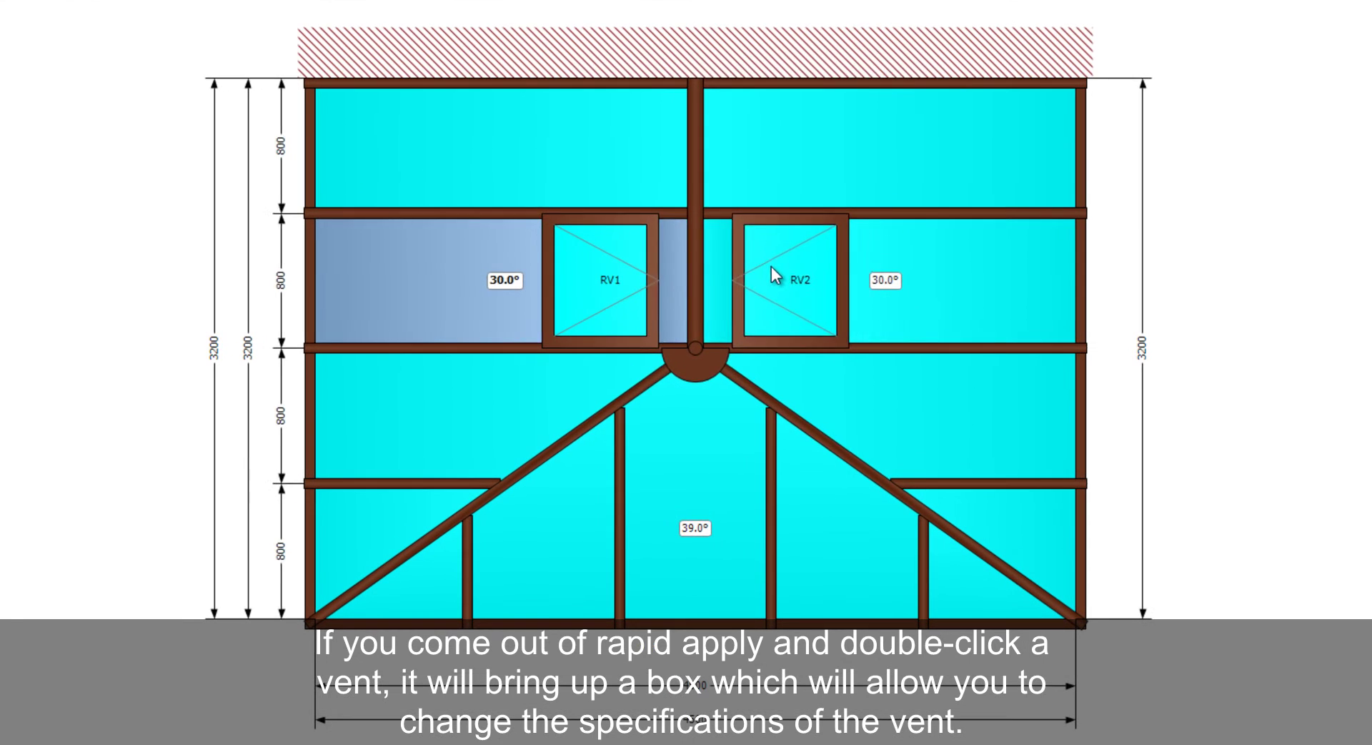
- Open the settings of the roof vent beside the ridge on the right-hand slope and check the available vent specifications
double_click(701, 345)
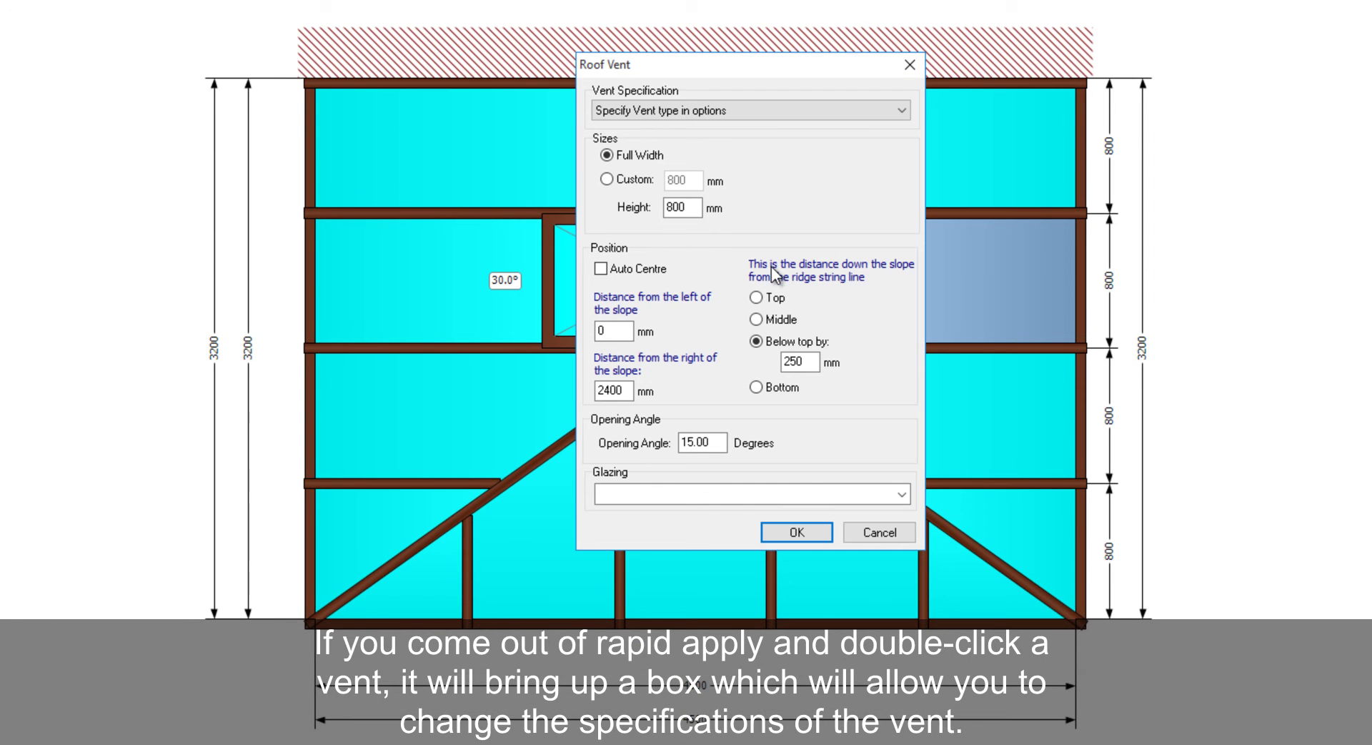
click(902, 112)
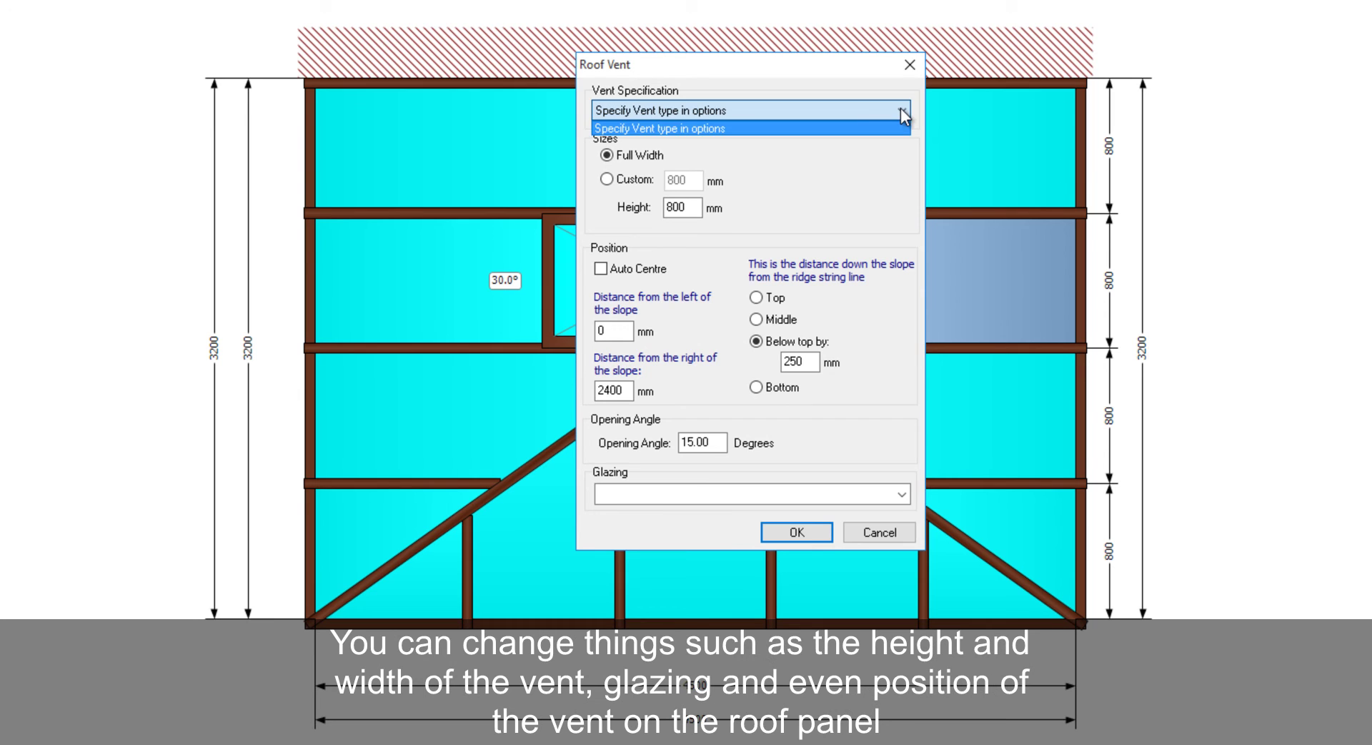
click(900, 110)
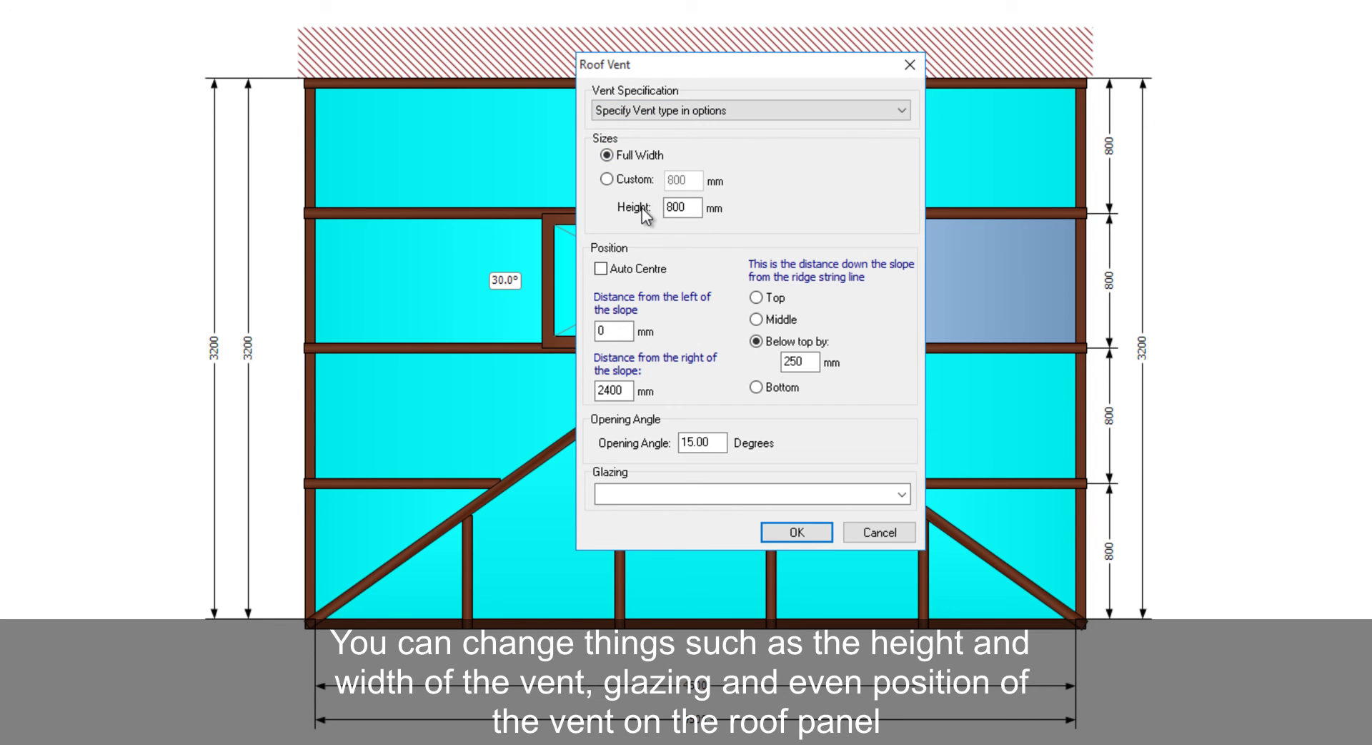